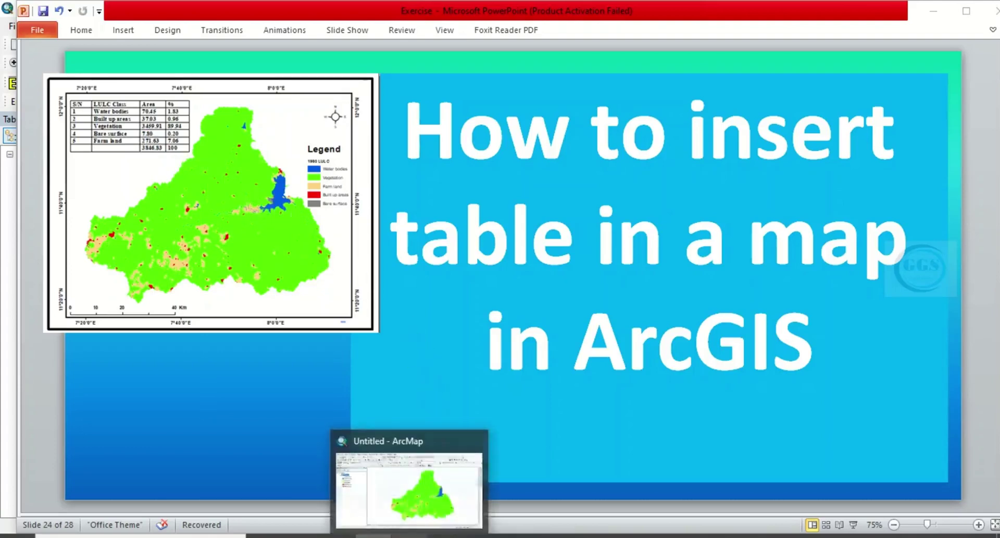
Bring up the 1993 LULC land-cover map in ArcMap and pick the Select Elements tool.
{"action": "left_click", "coordinate": [433, 464]}
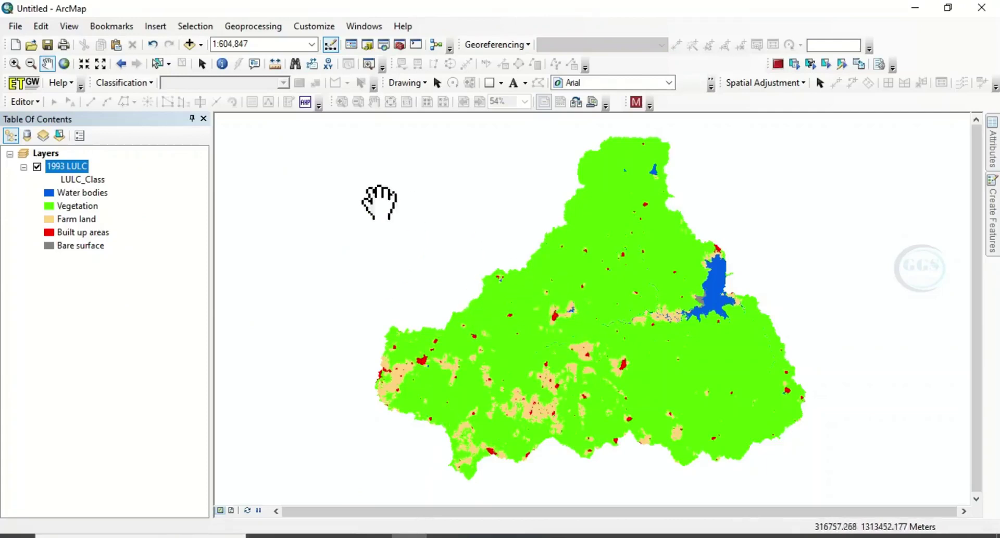
{"action": "left_click", "coordinate": [204, 68]}
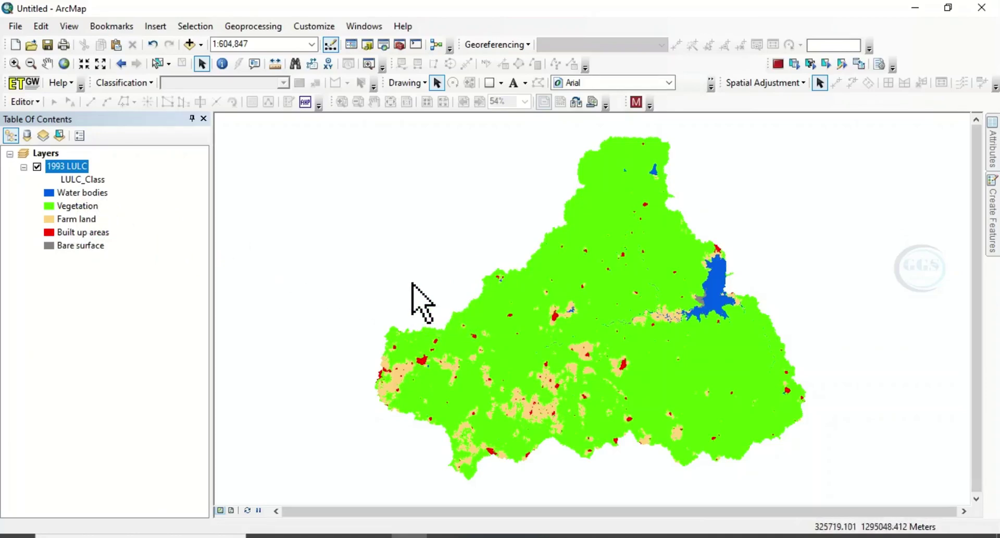
Copy all five records from the 1993 LULC attribute table and switch to the blank Excel workbook.
{"action": "right_click", "coordinate": [71, 171]}
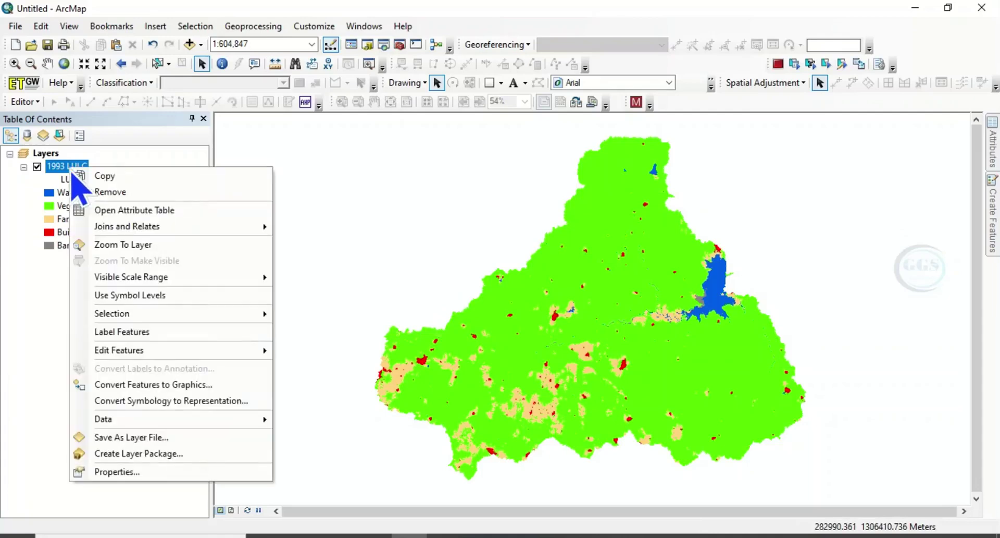
{"action": "left_click", "coordinate": [114, 209]}
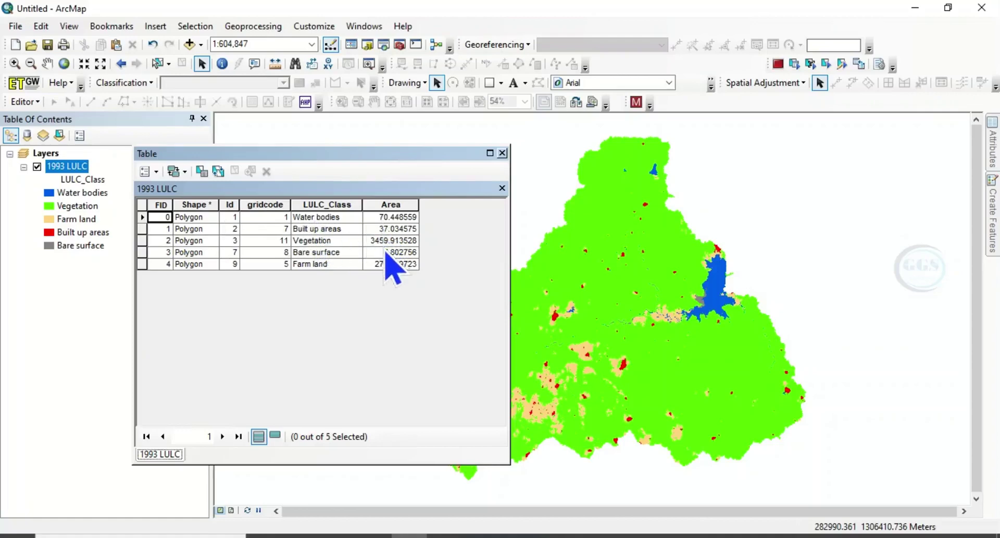
{"action": "left_click", "coordinate": [143, 217]}
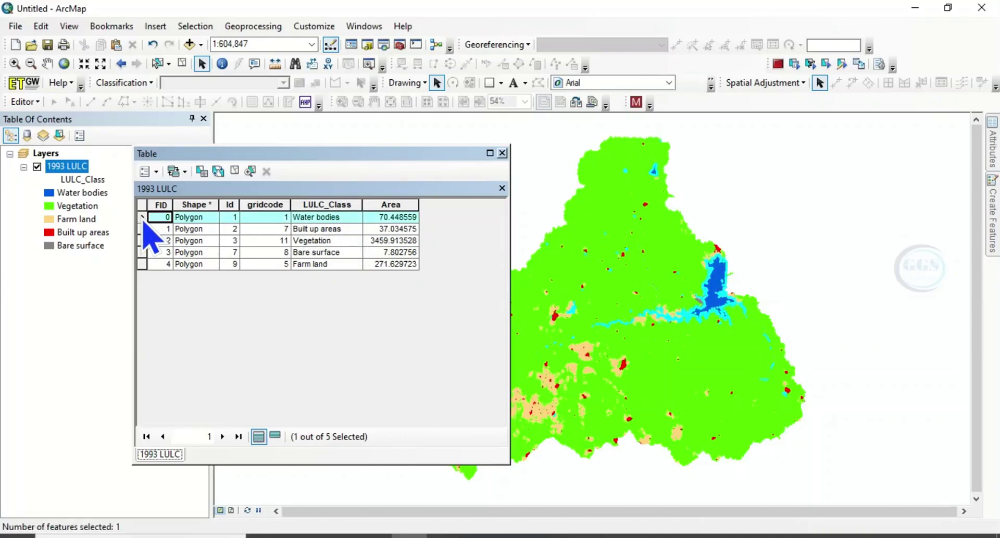
{"action": "left_click", "coordinate": [142, 264], "text": "shift"}
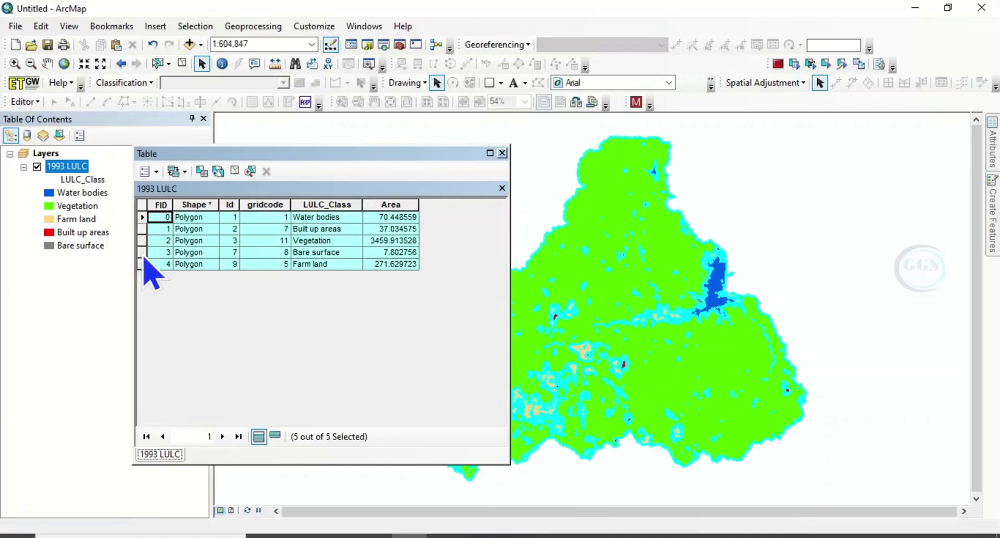
{"action": "right_click", "coordinate": [143, 257]}
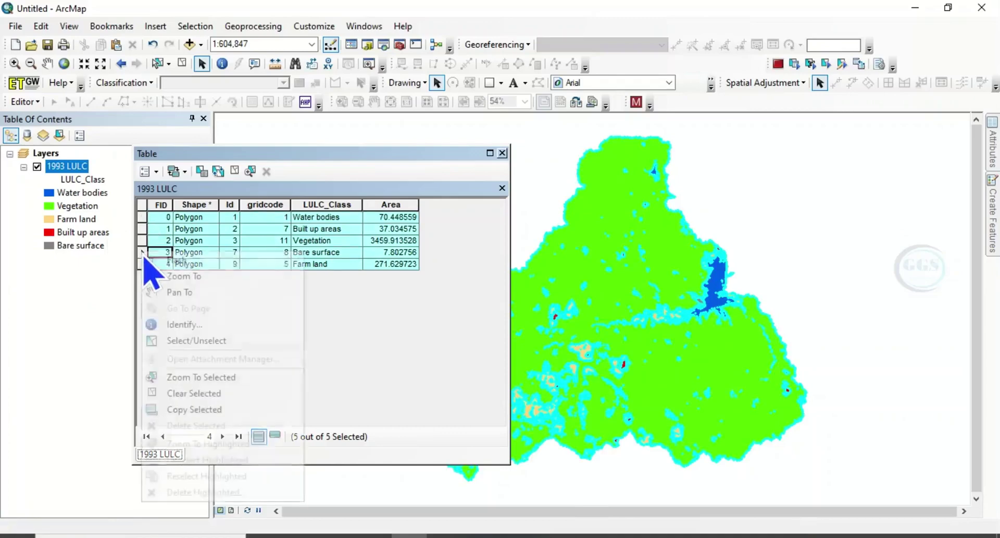
{"action": "left_click", "coordinate": [198, 409]}
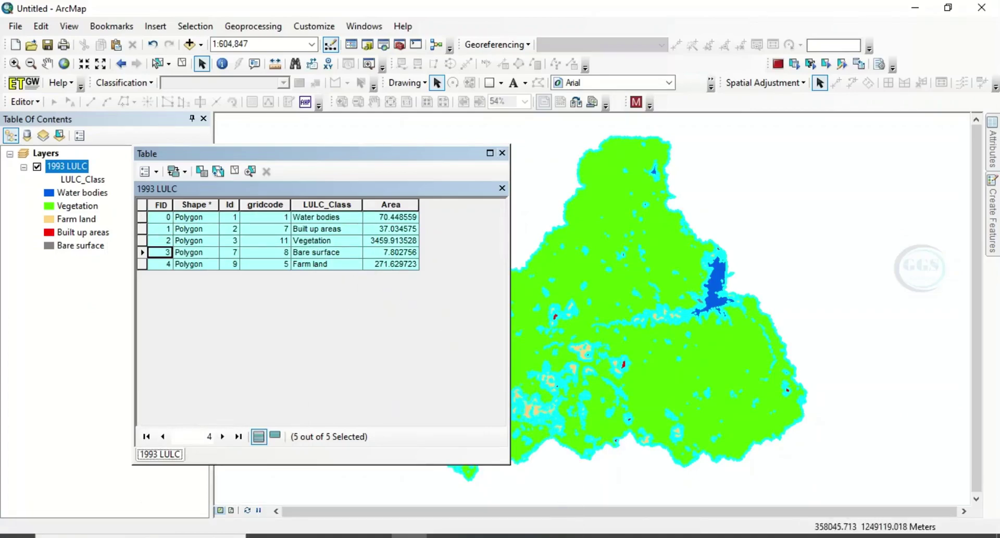
{"action": "left_click", "coordinate": [553, 535]}
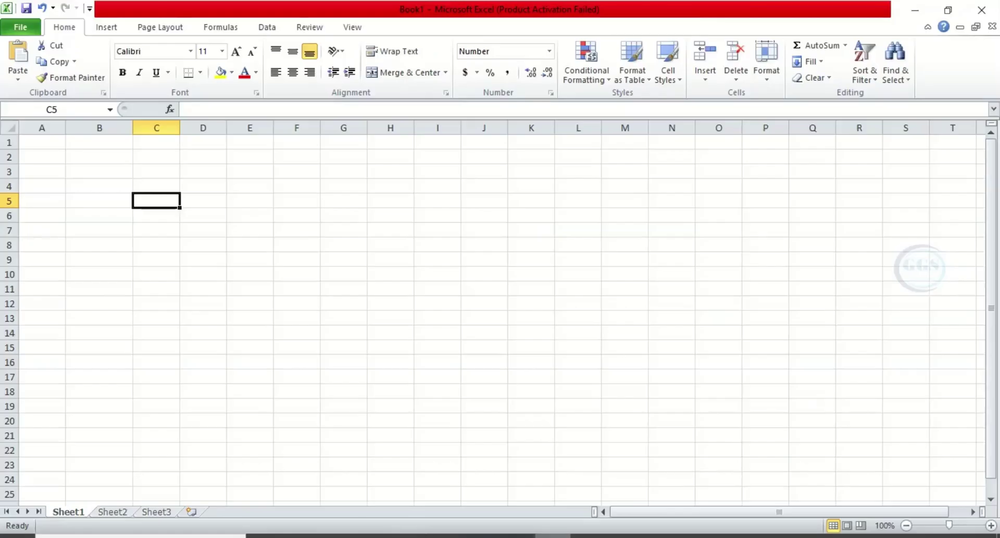
Paste the copied attribute records at A1 and autofit column E to the class names.
{"action": "left_click", "coordinate": [42, 143]}
{"action": "right_click", "coordinate": [42, 143]}
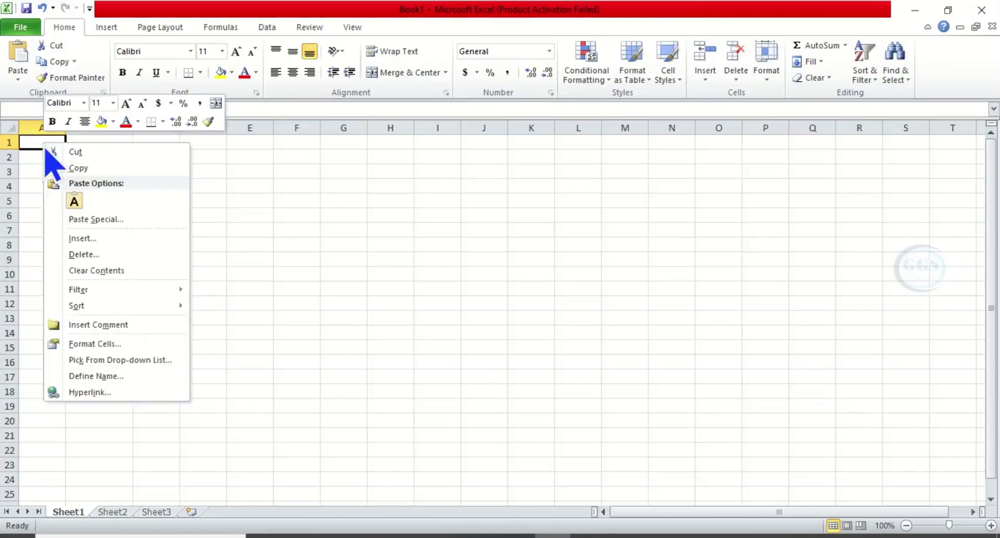
{"action": "left_click", "coordinate": [74, 199]}
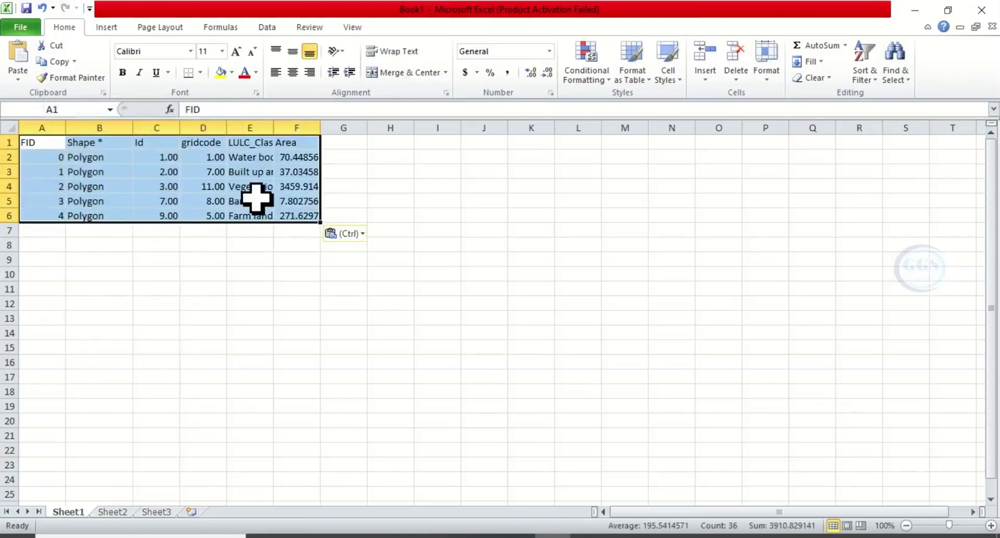
{"action": "left_click", "coordinate": [248, 258]}
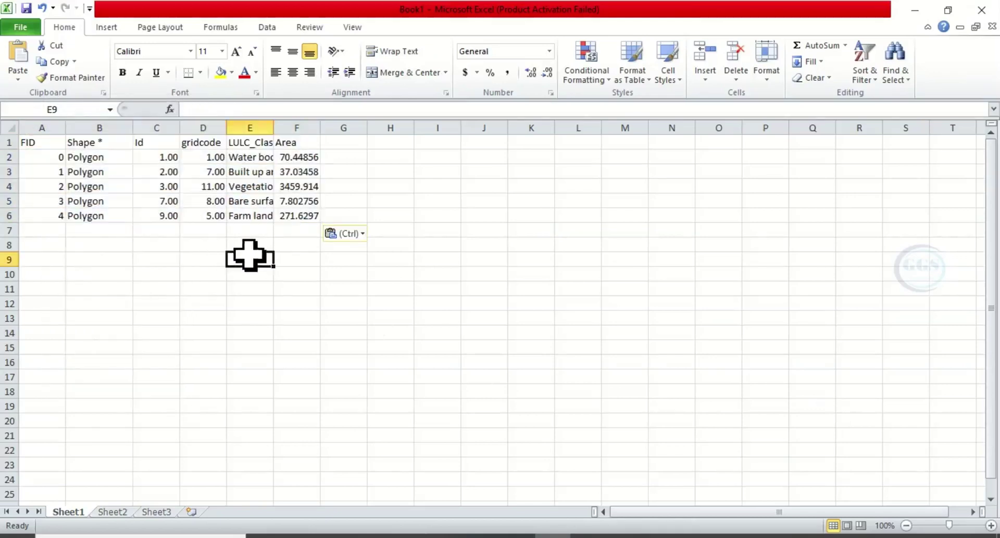
{"action": "double_click", "coordinate": [271, 129]}
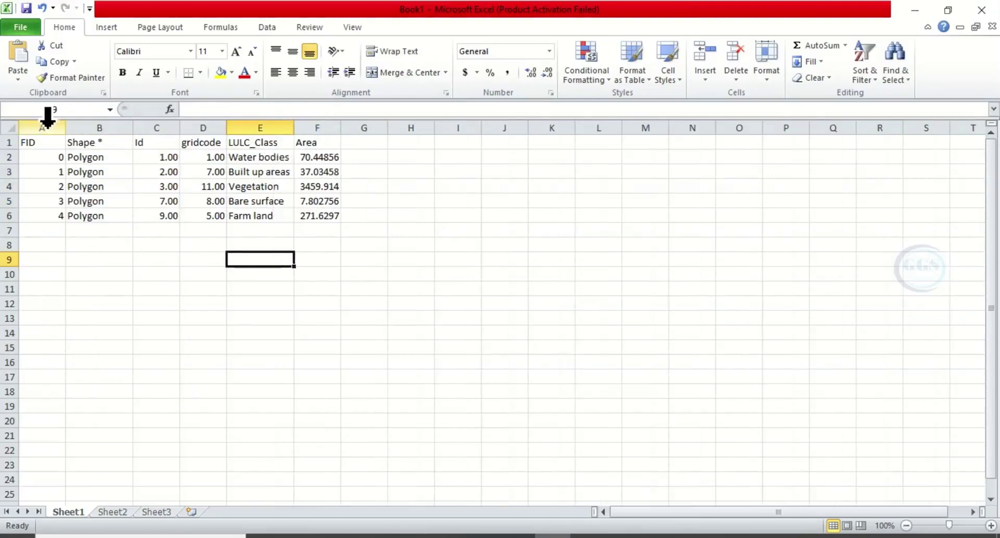
Delete the FID, Shape, Id and gridcode columns A:D, leaving LULC_Class and Area.
{"action": "left_click_drag", "start_coordinate": [51, 121], "coordinate": [194, 128]}
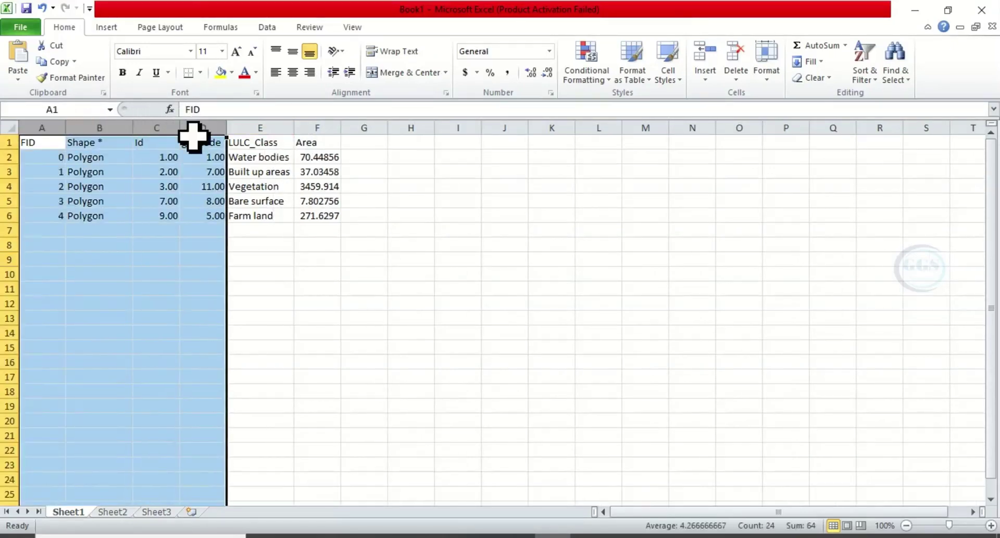
{"action": "right_click", "coordinate": [50, 125]}
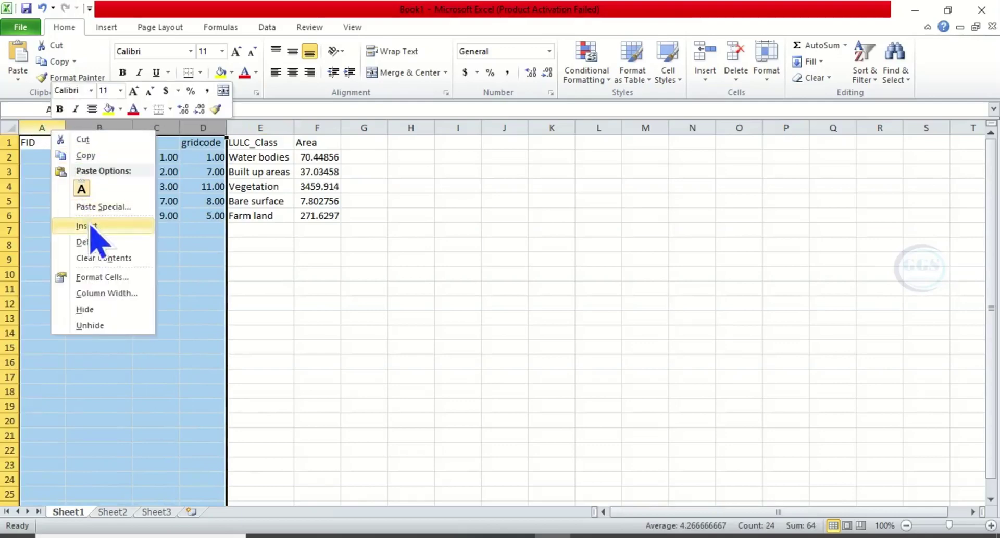
{"action": "left_click", "coordinate": [97, 242]}
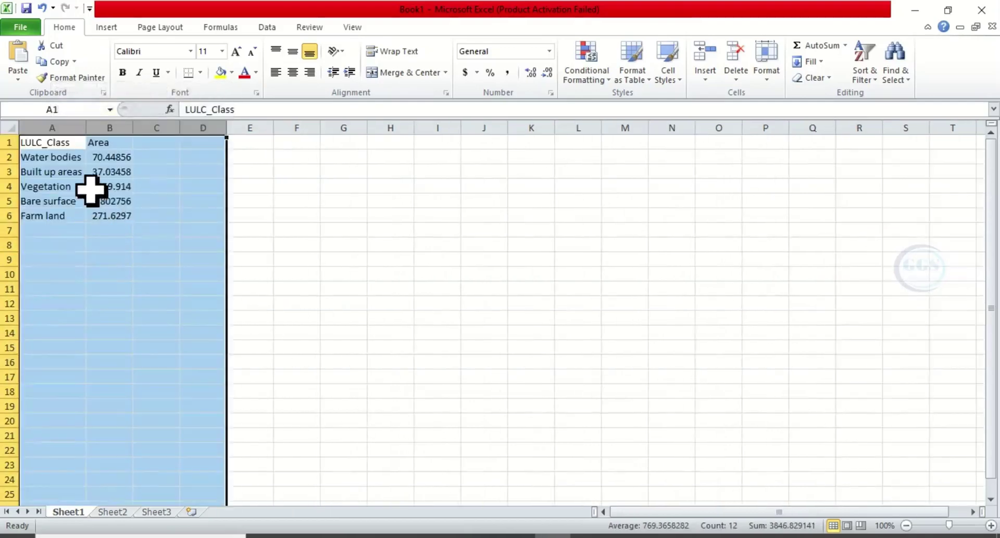
{"action": "left_click", "coordinate": [147, 159]}
{"action": "left_click", "coordinate": [49, 127]}
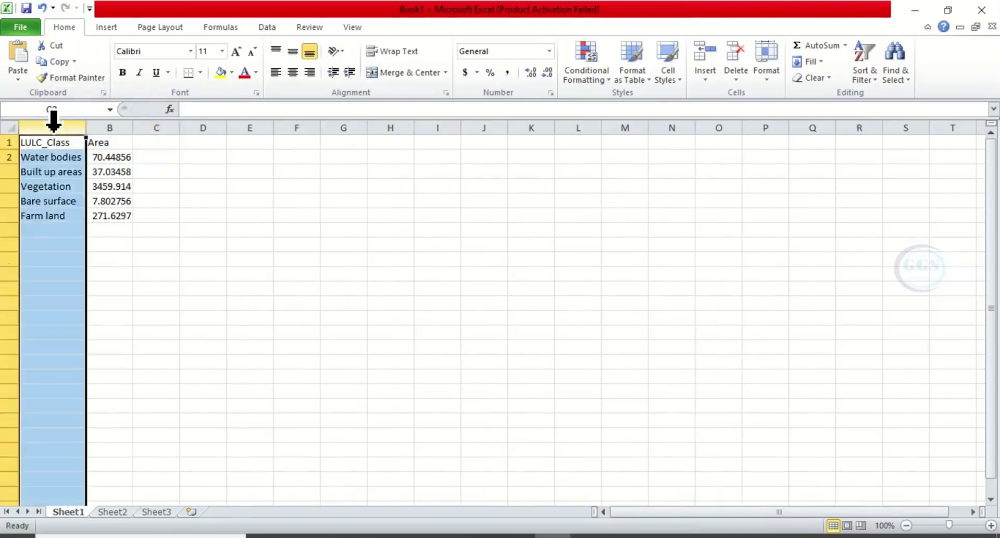
{"action": "right_click", "coordinate": [52, 131]}
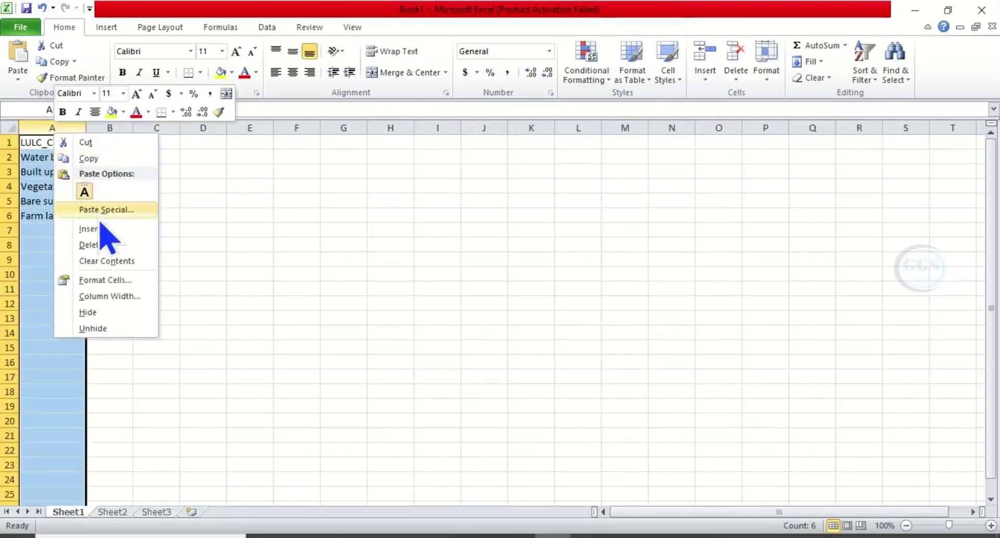
Insert an empty column A headed S/N and number the five classes 1–5.
{"action": "left_click", "coordinate": [103, 235]}
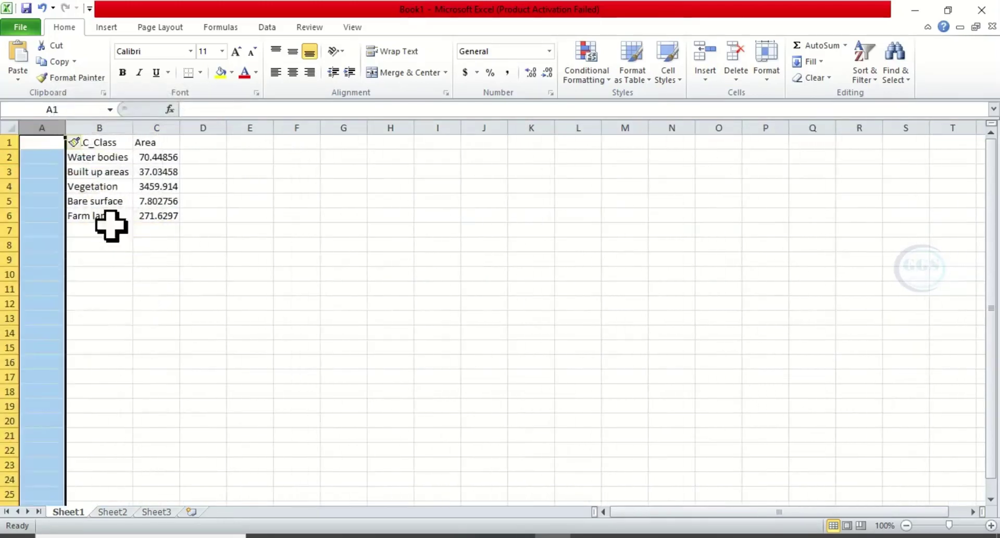
{"action": "left_click", "coordinate": [51, 145]}
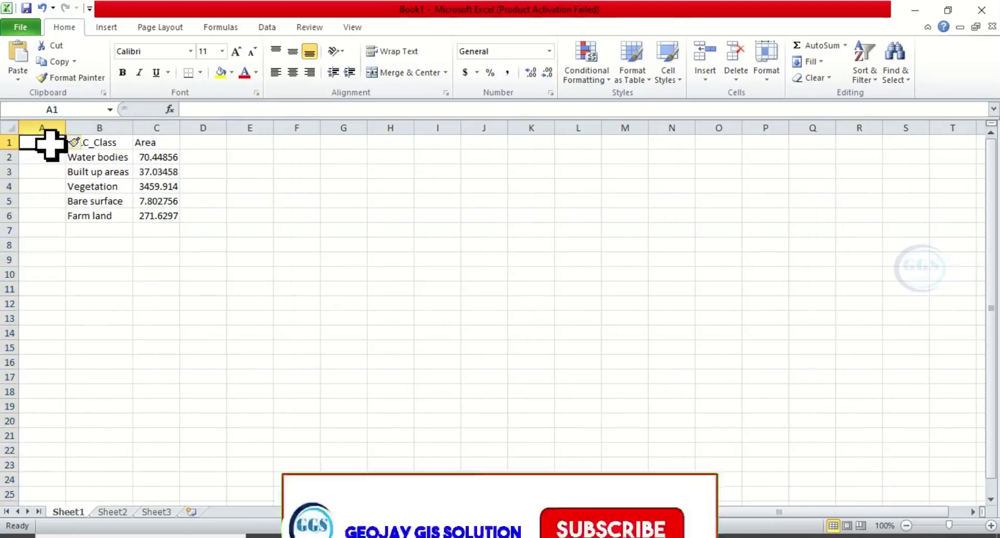
{"action": "type", "text": "S/N"}
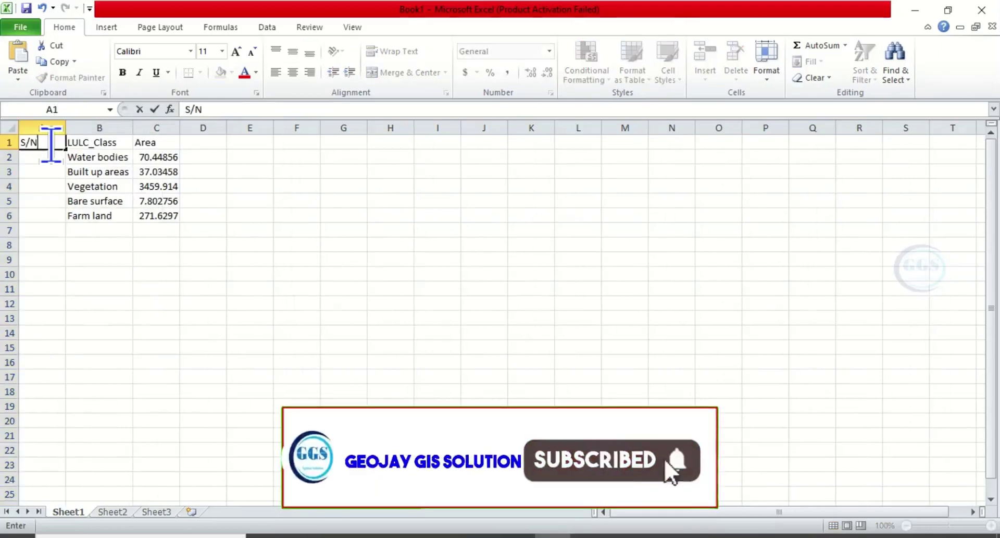
{"action": "key", "text": "Return"}
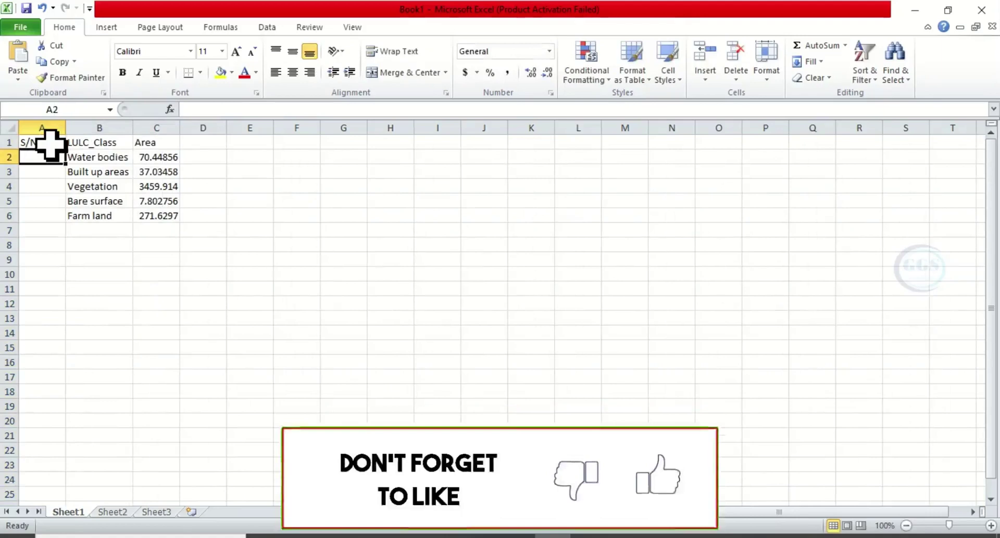
{"action": "type", "text": "1"}
{"action": "key", "text": "Return"}
{"action": "type", "text": "2"}
{"action": "key", "text": "Return"}
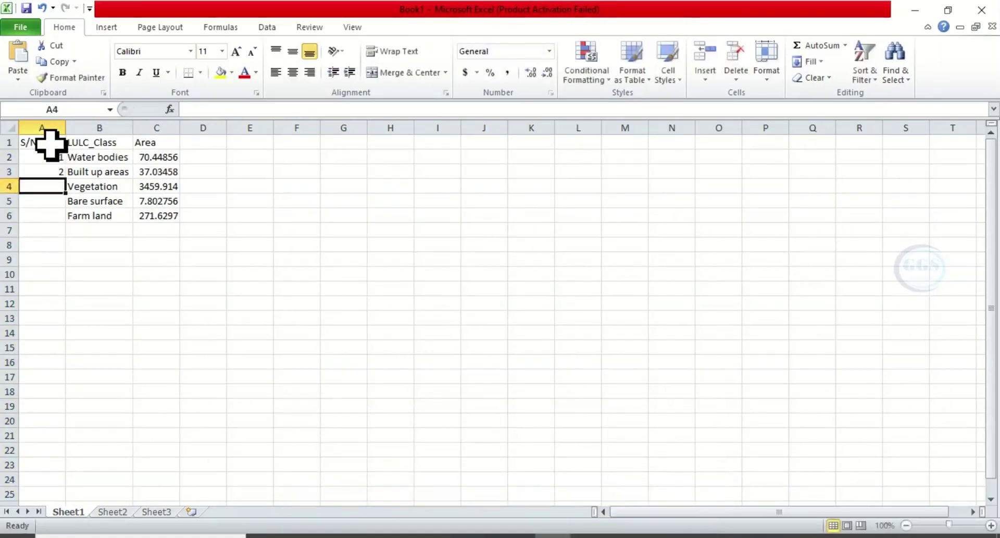
{"action": "key", "text": "Return"}
{"action": "type", "text": "5"}
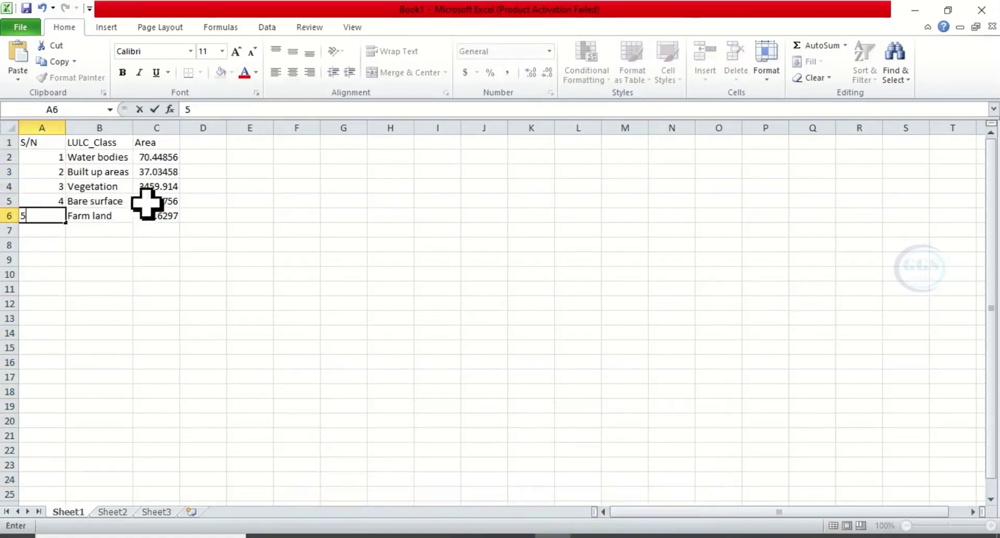
{"action": "left_click", "coordinate": [189, 200]}
Total the Area values C2:C6 as 3846.829 in C7 and head column D with %.
{"action": "left_click", "coordinate": [208, 141]}
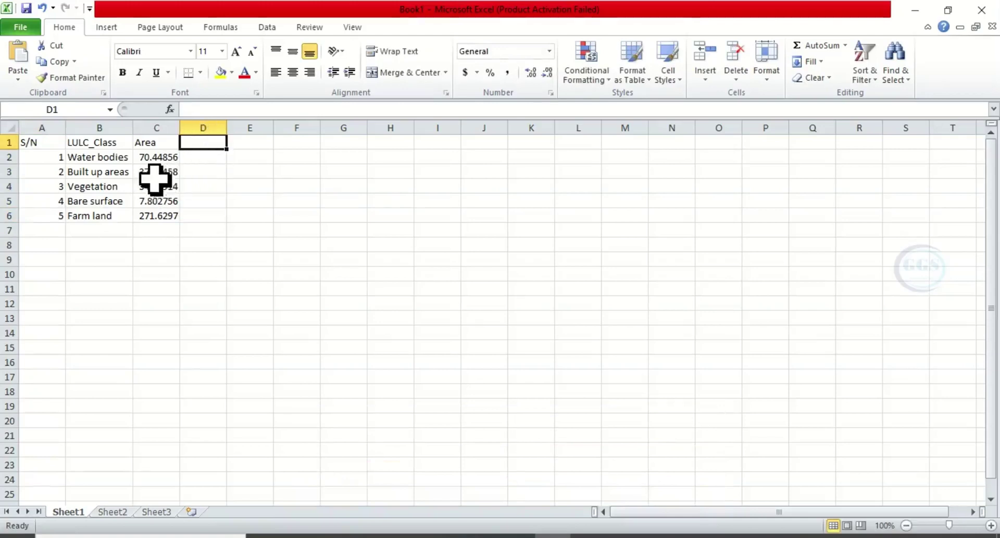
{"action": "left_click_drag", "start_coordinate": [148, 157], "coordinate": [157, 229]}
{"action": "left_click", "coordinate": [819, 50]}
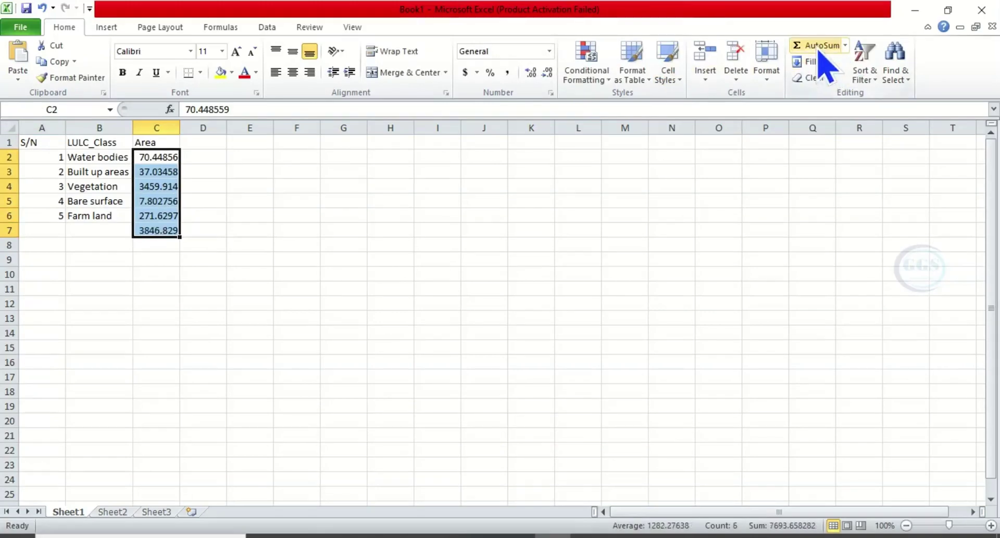
{"action": "left_click", "coordinate": [164, 228]}
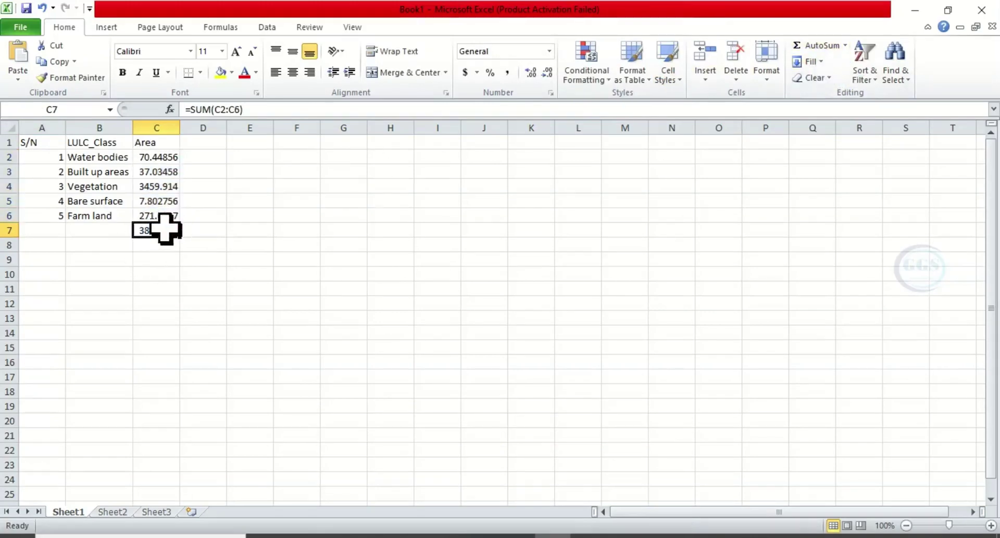
{"action": "left_click", "coordinate": [203, 145]}
{"action": "type", "text": "%"}
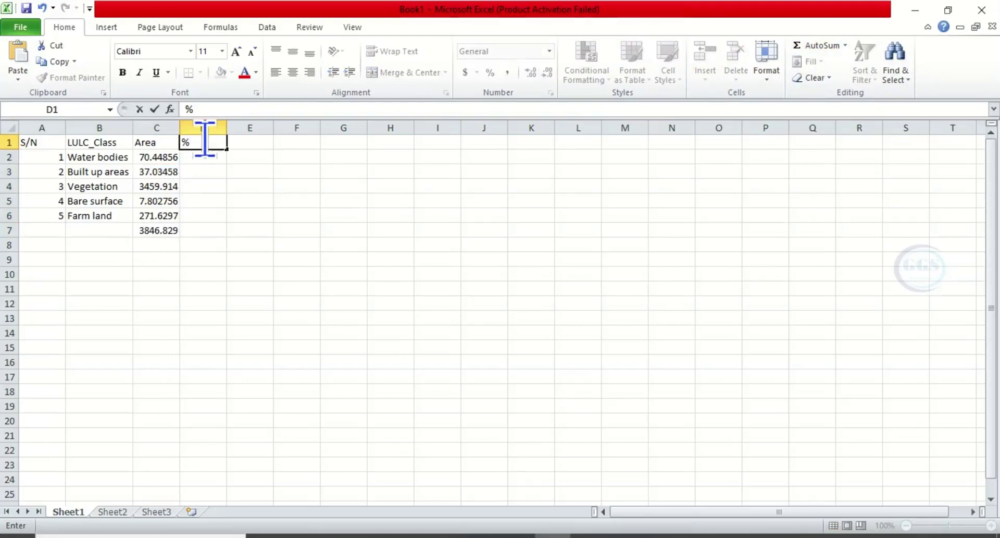
Enter =(C2/$C$7)*100 in D2 and fill the percentage formula down to row 6.
{"action": "left_click", "coordinate": [203, 159]}
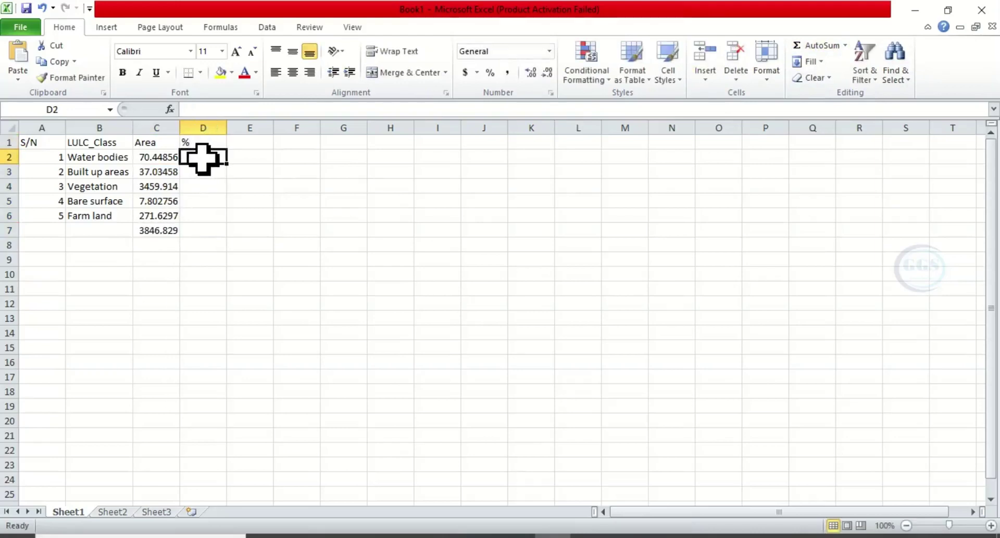
{"action": "type", "text": "="}
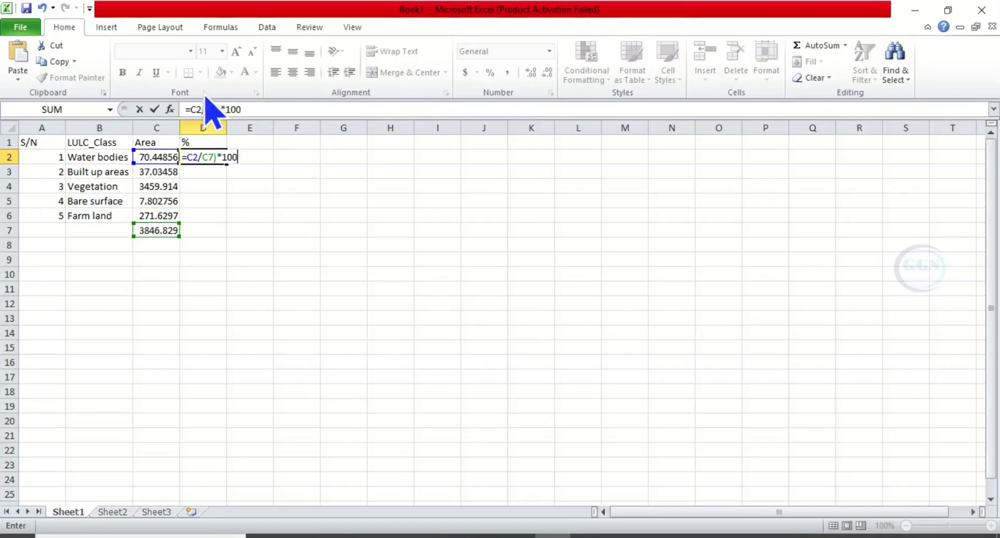
{"action": "left_click", "coordinate": [194, 109]}
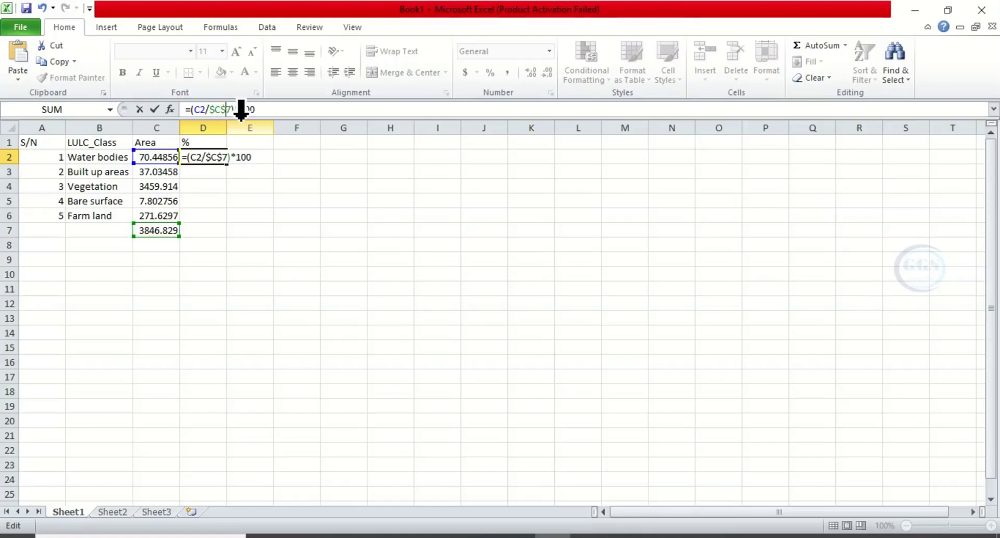
{"action": "key", "text": "Return"}
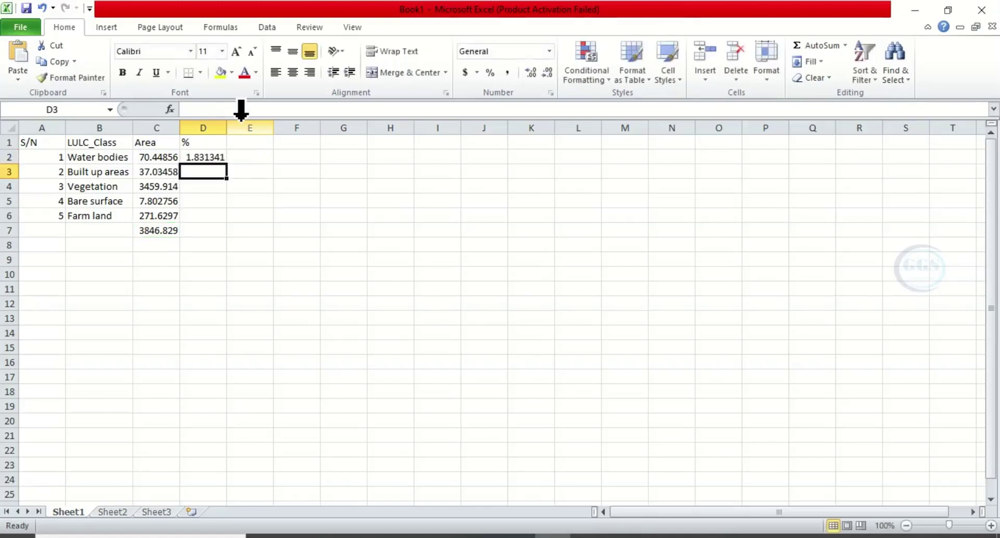
{"action": "left_click", "coordinate": [219, 157]}
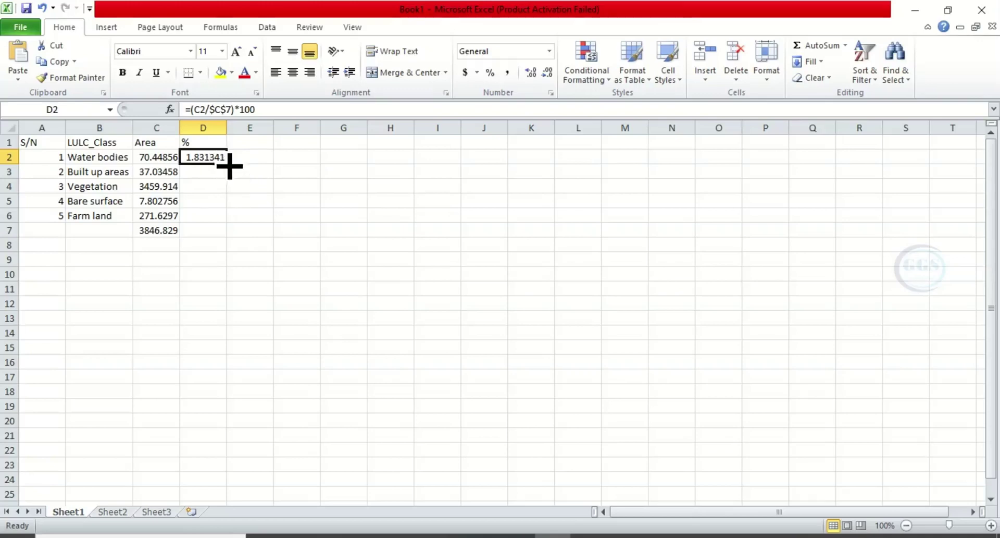
{"action": "double_click", "coordinate": [227, 164]}
Extend the total formula into D7 so the percentages sum to 100.
{"action": "left_click", "coordinate": [169, 233]}
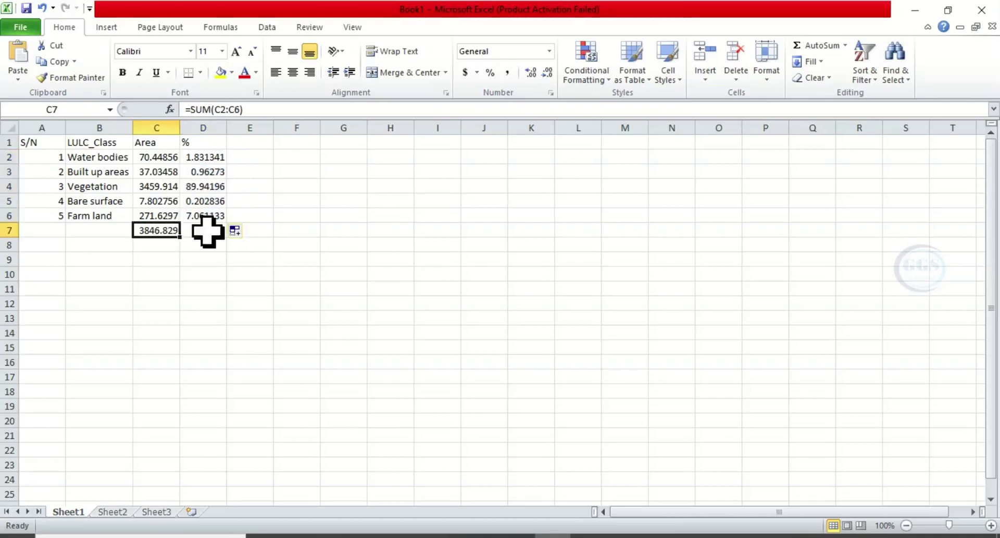
{"action": "left_click_drag", "start_coordinate": [181, 238], "coordinate": [215, 239]}
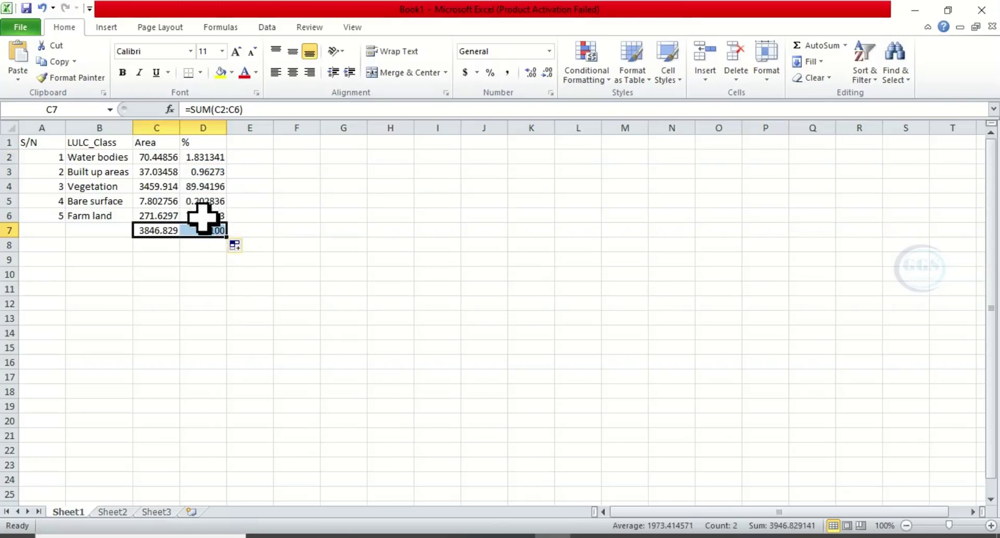
{"action": "left_click", "coordinate": [206, 229]}
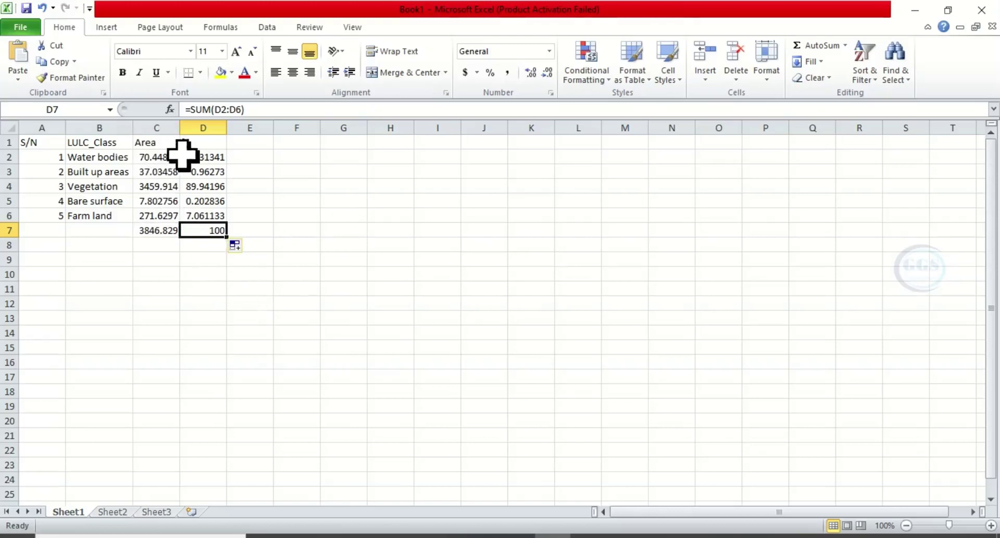
{"action": "left_click_drag", "start_coordinate": [156, 156], "coordinate": [190, 229]}
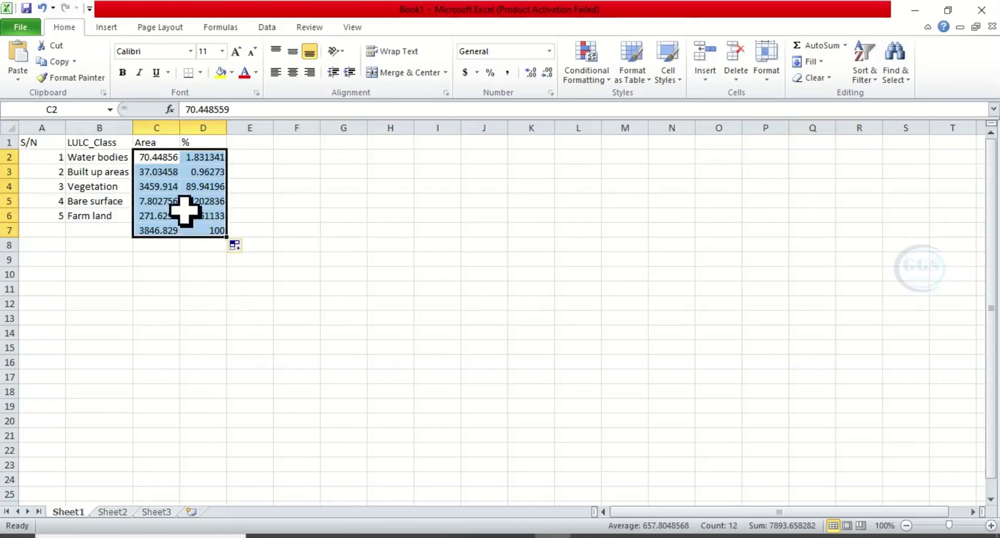
Format the area and percentage values C2:D7 as Number with one decimal place.
{"action": "right_click", "coordinate": [165, 202]}
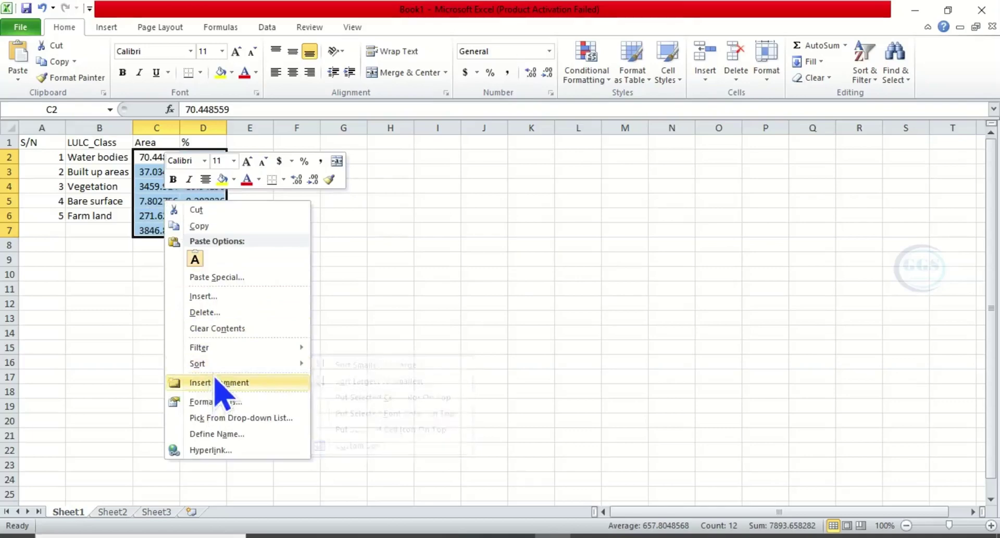
{"action": "left_click", "coordinate": [223, 406]}
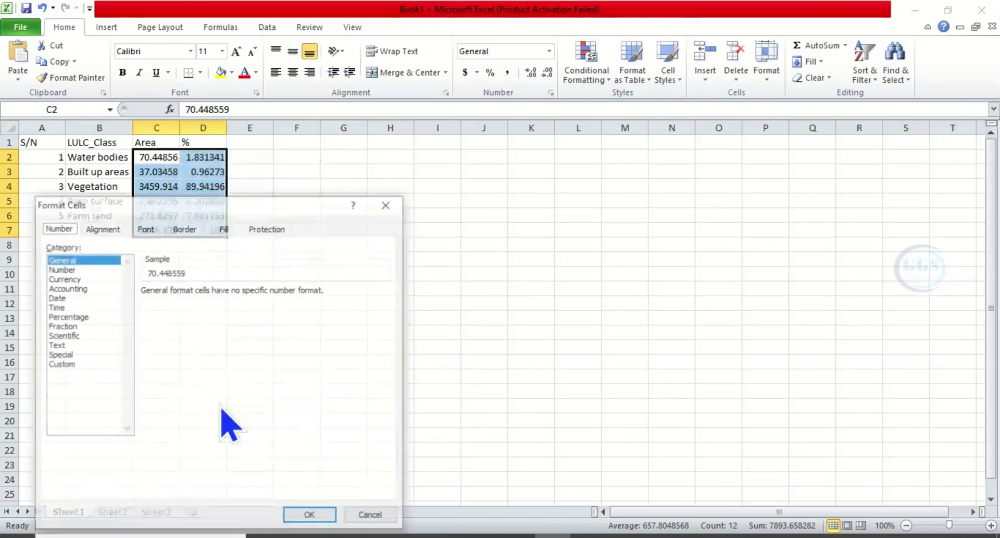
{"action": "left_click", "coordinate": [60, 269]}
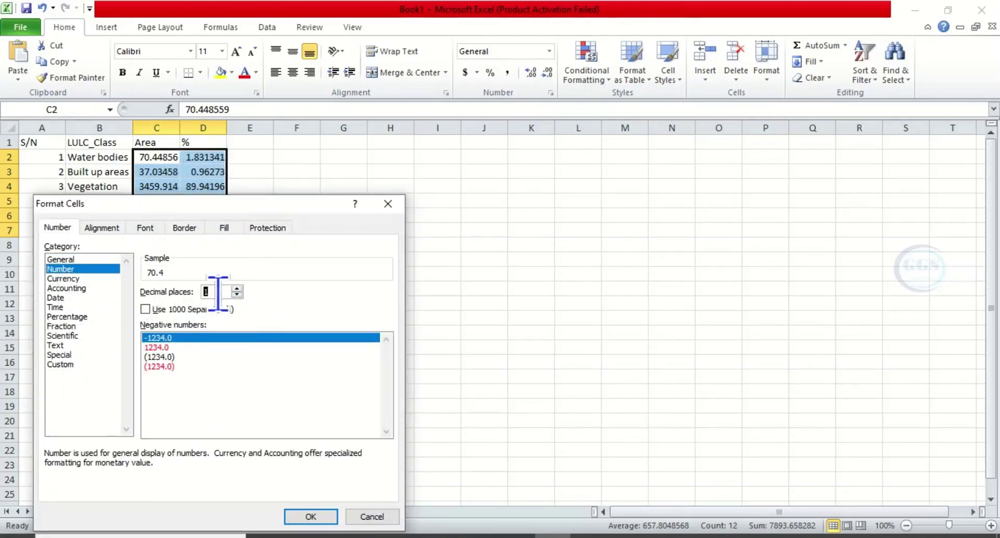
{"action": "left_click", "coordinate": [312, 517]}
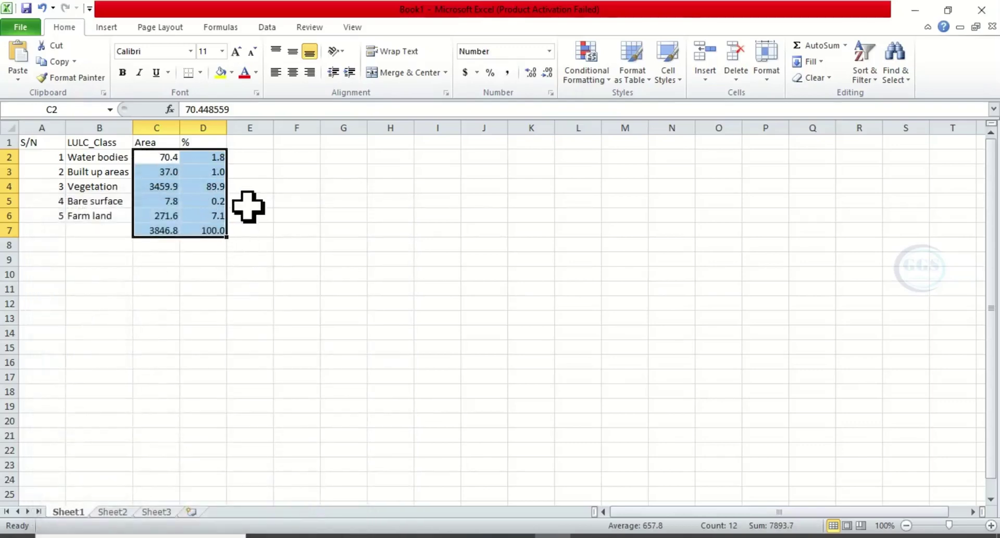
{"action": "left_click", "coordinate": [268, 202]}
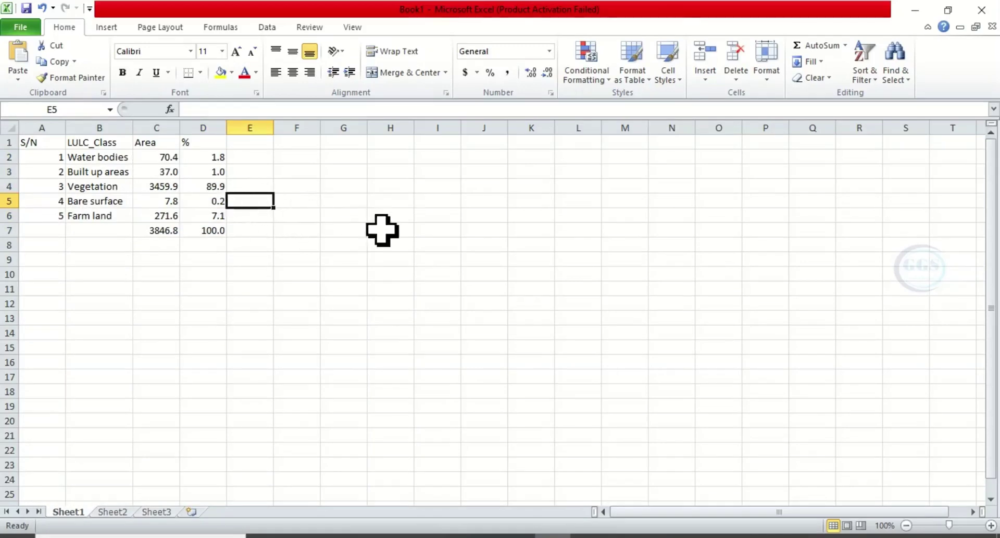
Back in ArcMap, clear the LULC record selection and close the attribute table.
{"action": "mouse_move", "coordinate": [443, 534]}
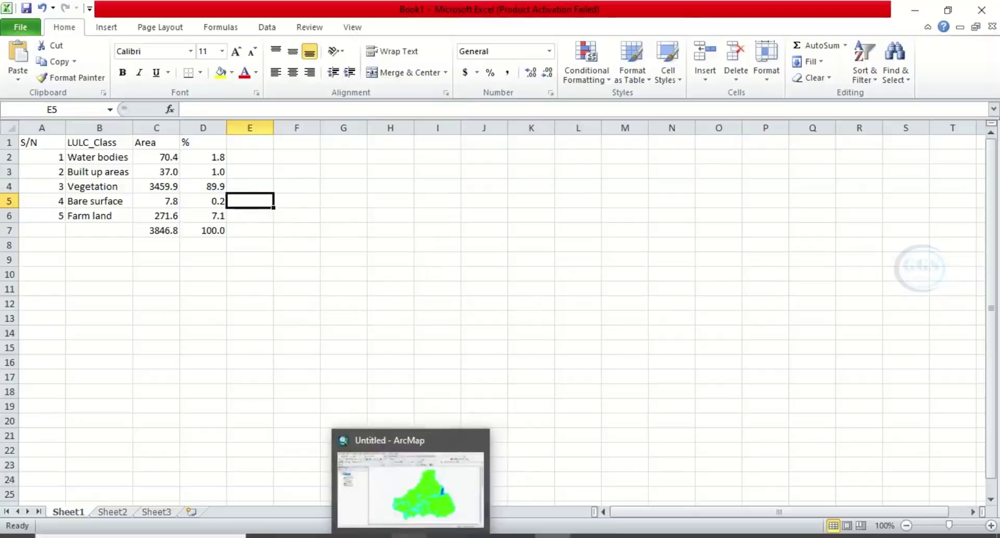
{"action": "left_click", "coordinate": [410, 535]}
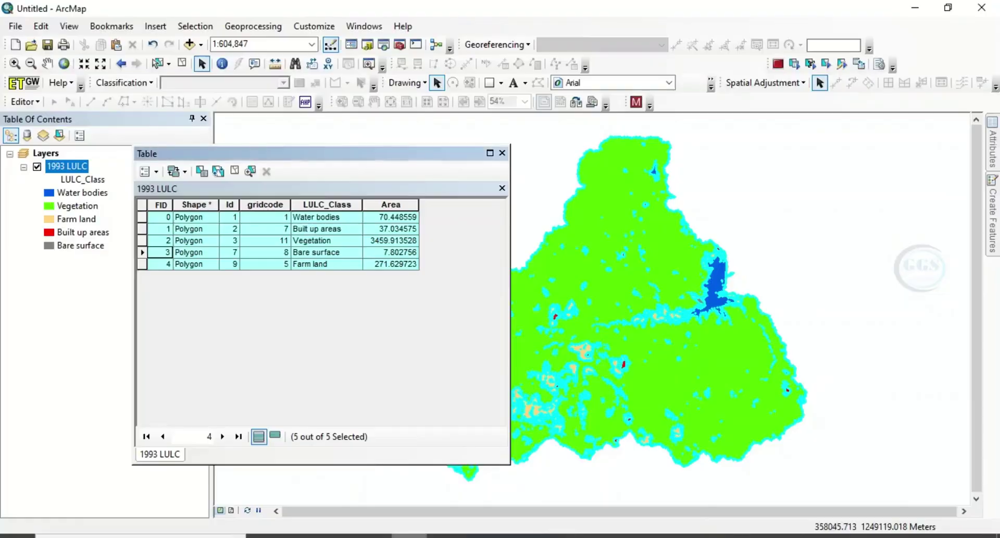
{"action": "left_click", "coordinate": [234, 171]}
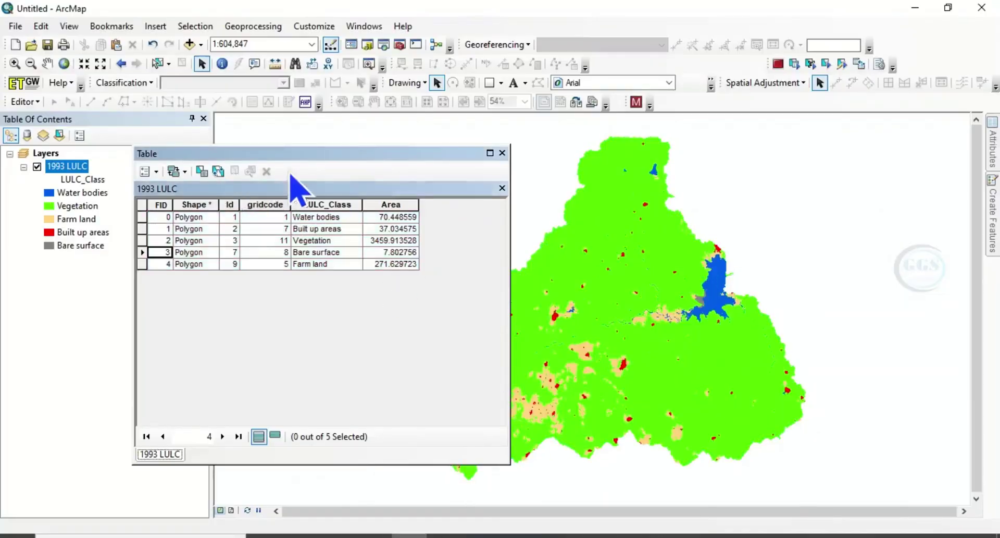
{"action": "left_click", "coordinate": [502, 153]}
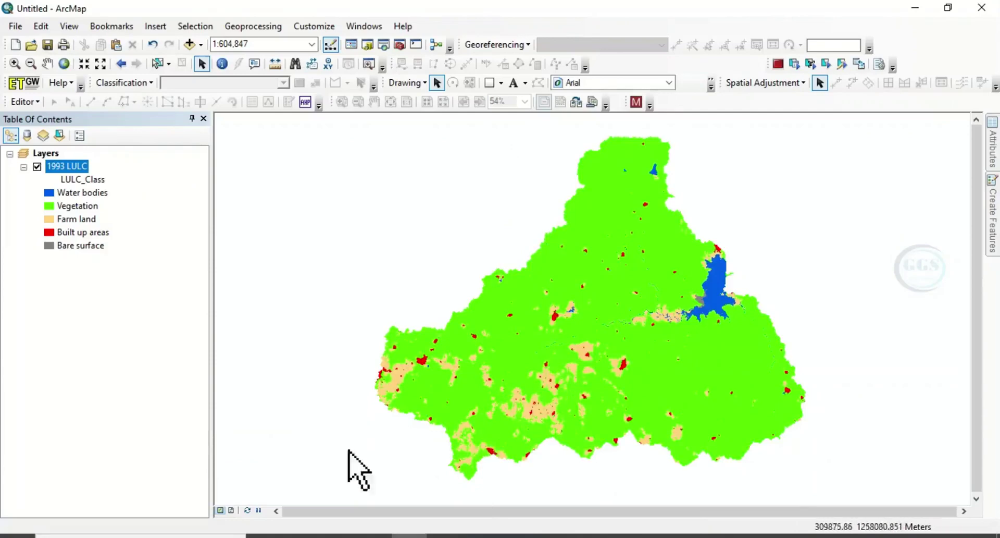
In Layout View, embed a new Microsoft Word Document object via Insert > Object.
{"action": "left_click", "coordinate": [231, 510]}
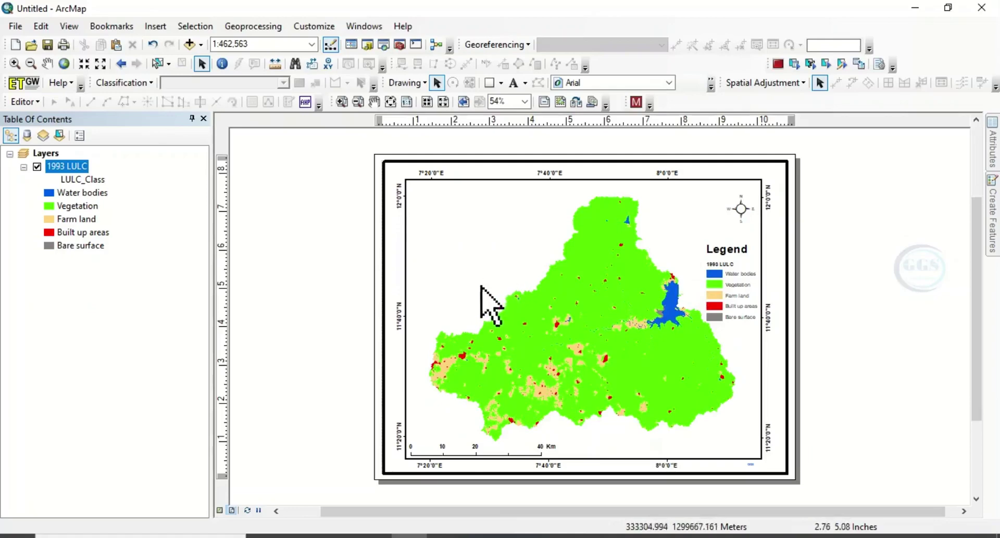
{"action": "left_click", "coordinate": [159, 29]}
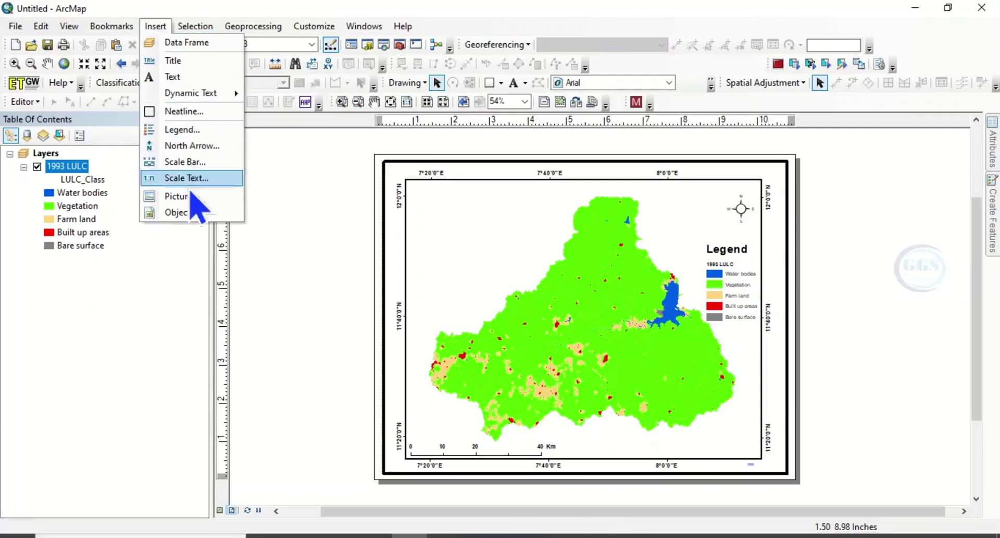
{"action": "left_click", "coordinate": [181, 212]}
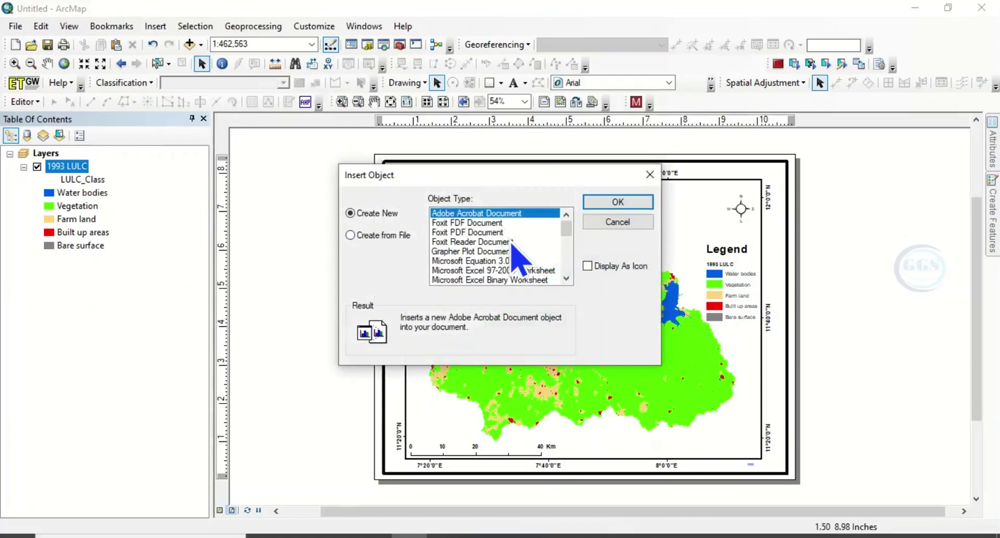
{"action": "scroll", "coordinate": [520, 259], "scroll_direction": "down", "scroll_amount": 6}
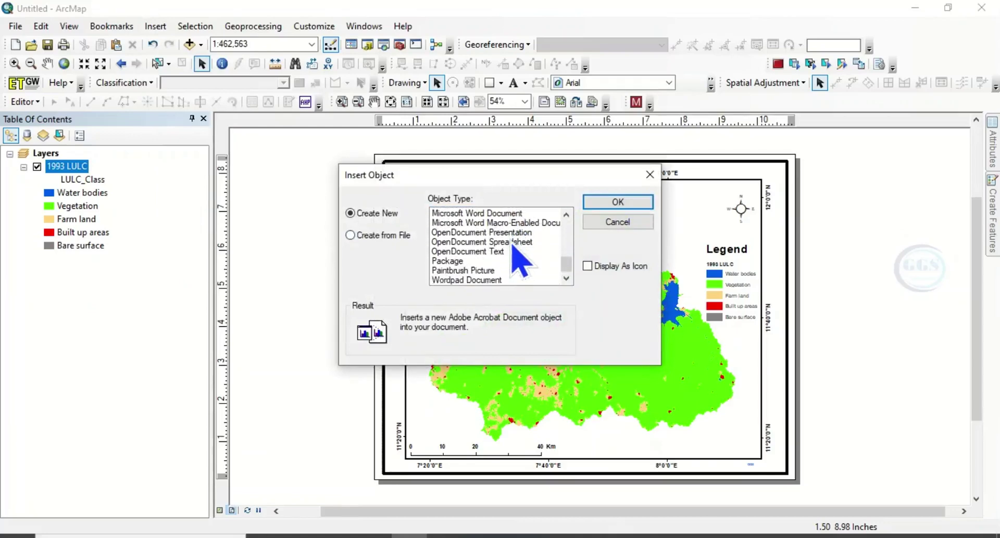
{"action": "left_click", "coordinate": [473, 217]}
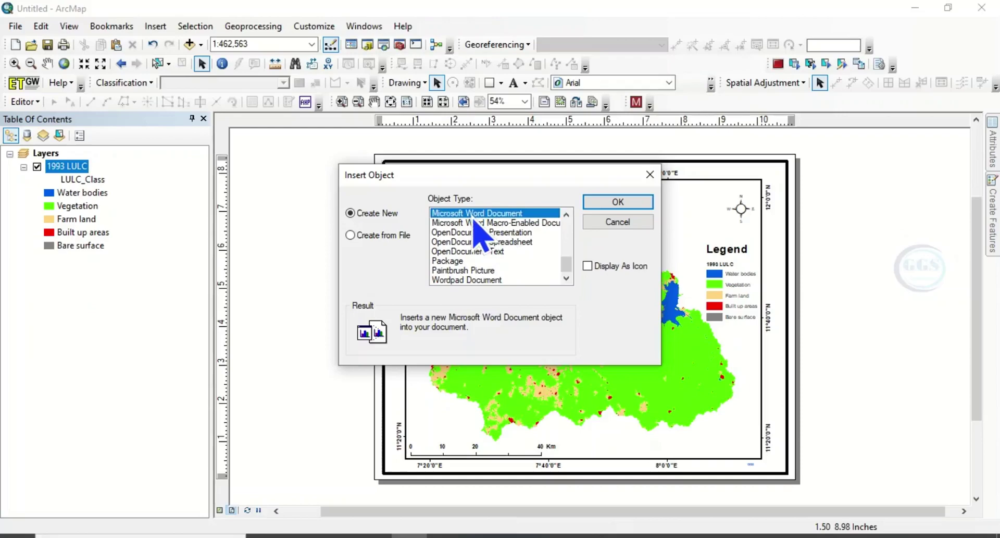
{"action": "left_click", "coordinate": [616, 204]}
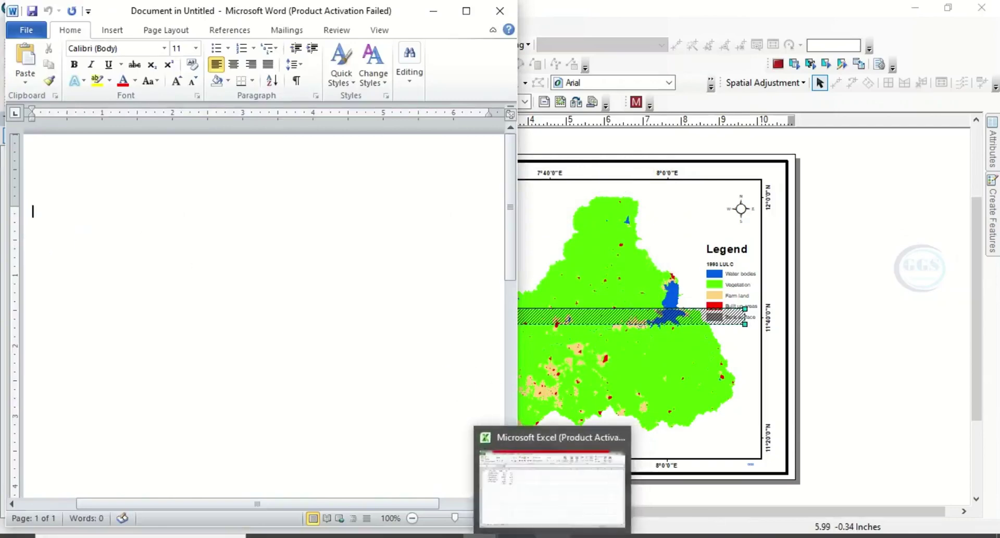
Copy the Excel LULC table A1:D7, including the 3846.8 total row.
{"action": "left_click", "coordinate": [552, 535]}
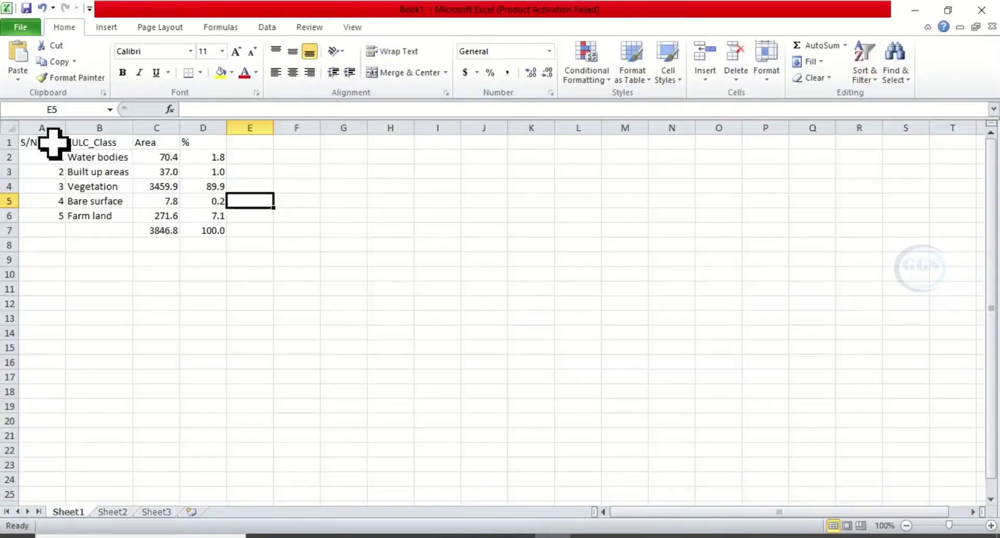
{"action": "left_click_drag", "start_coordinate": [52, 143], "coordinate": [203, 227]}
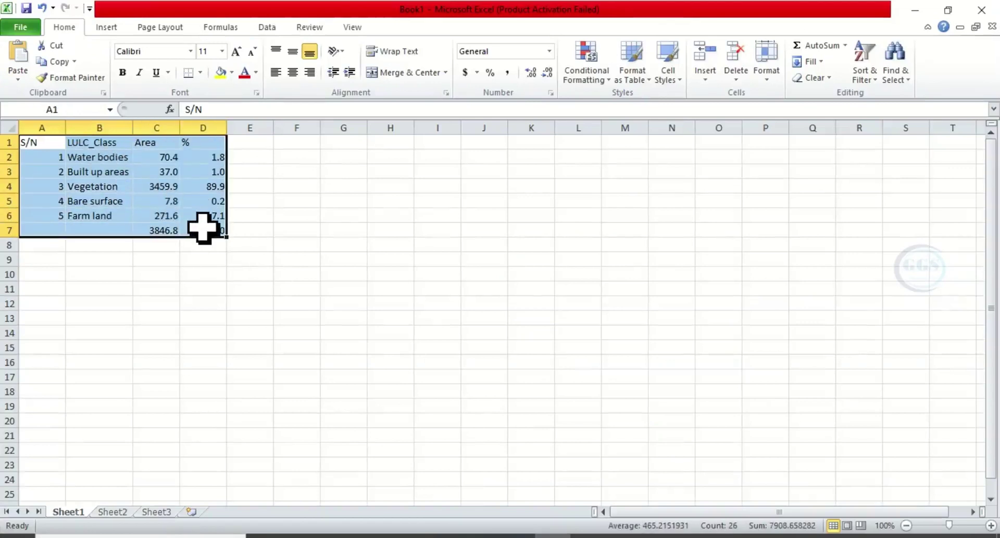
{"action": "right_click", "coordinate": [108, 203]}
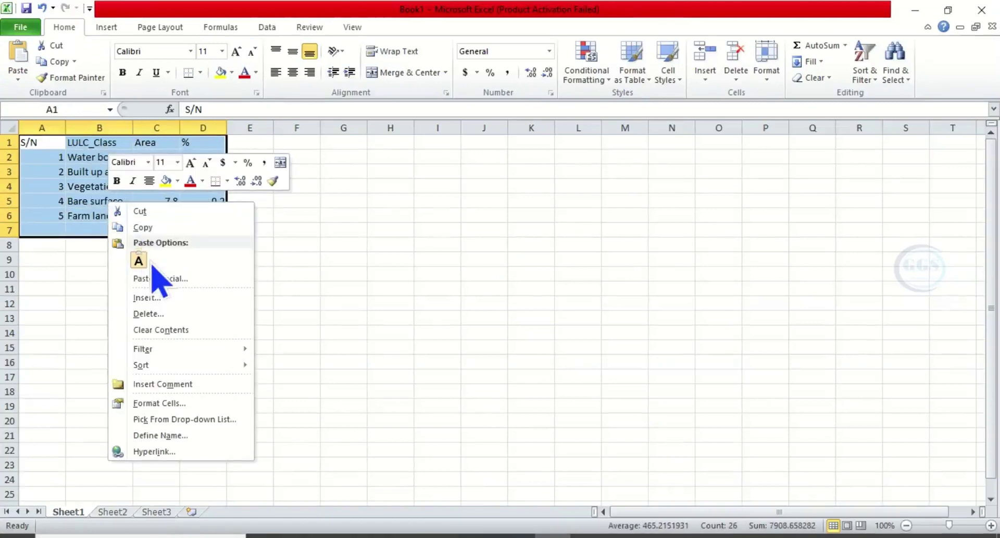
{"action": "left_click", "coordinate": [153, 229]}
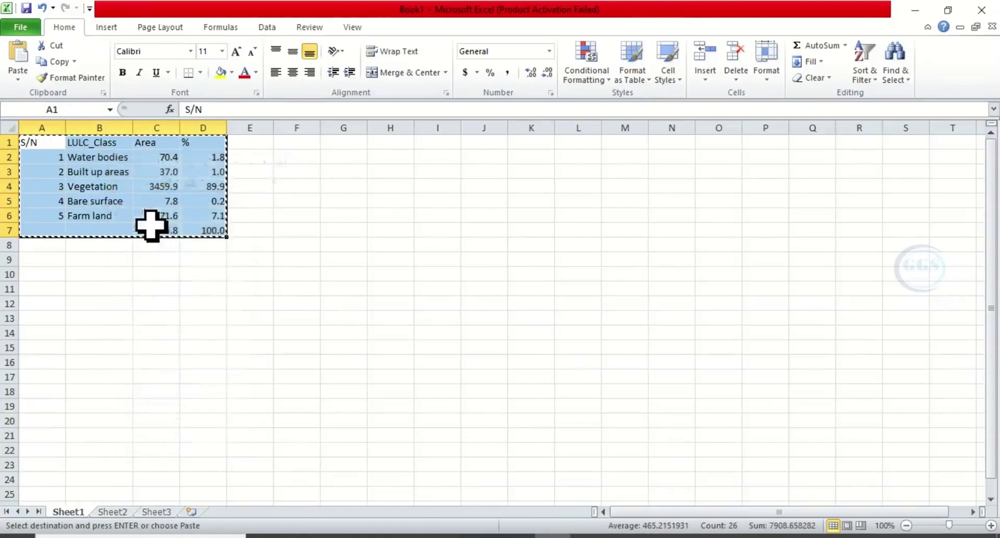
Paste the LULC table from Excel into the embedded Word document.
{"action": "left_click", "coordinate": [915, 10]}
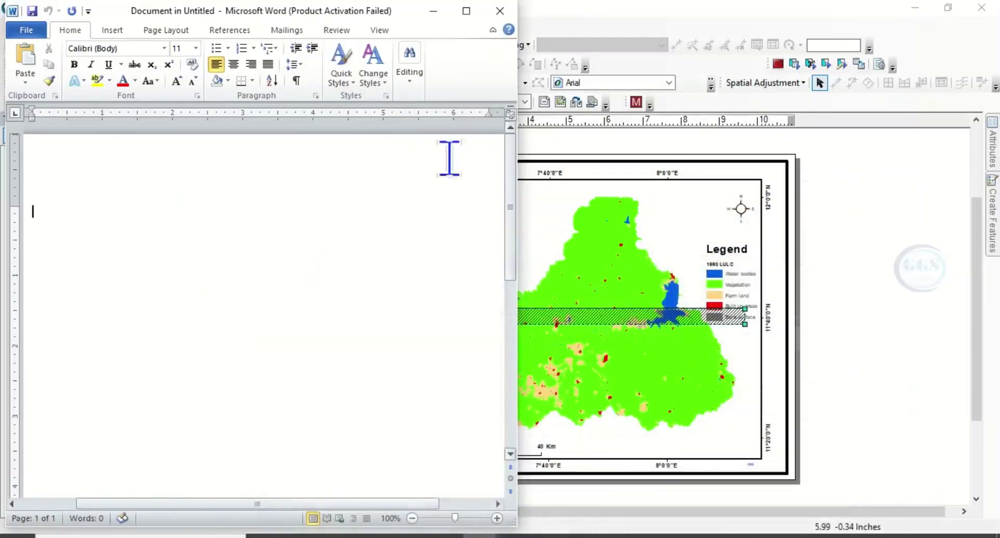
{"action": "right_click", "coordinate": [36, 219]}
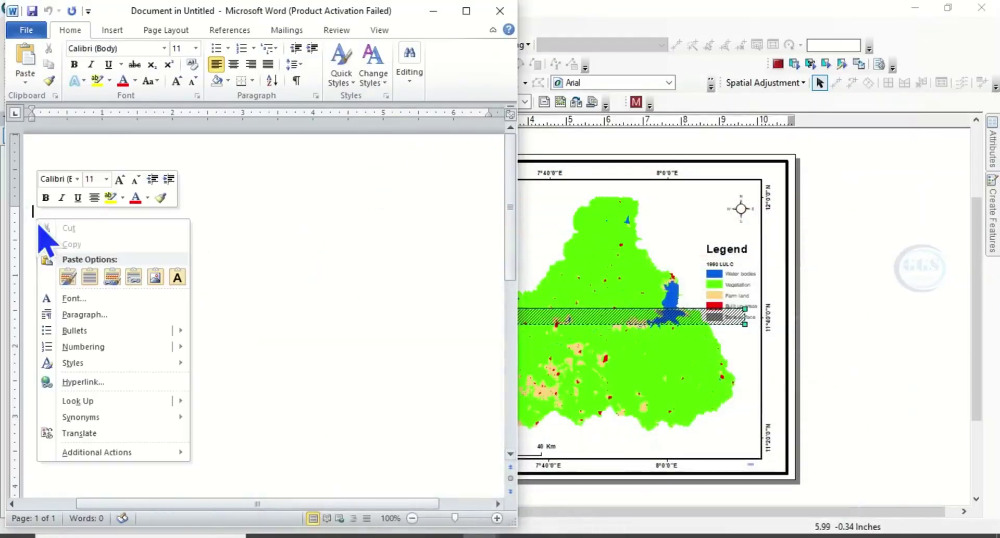
{"action": "left_click", "coordinate": [89, 277]}
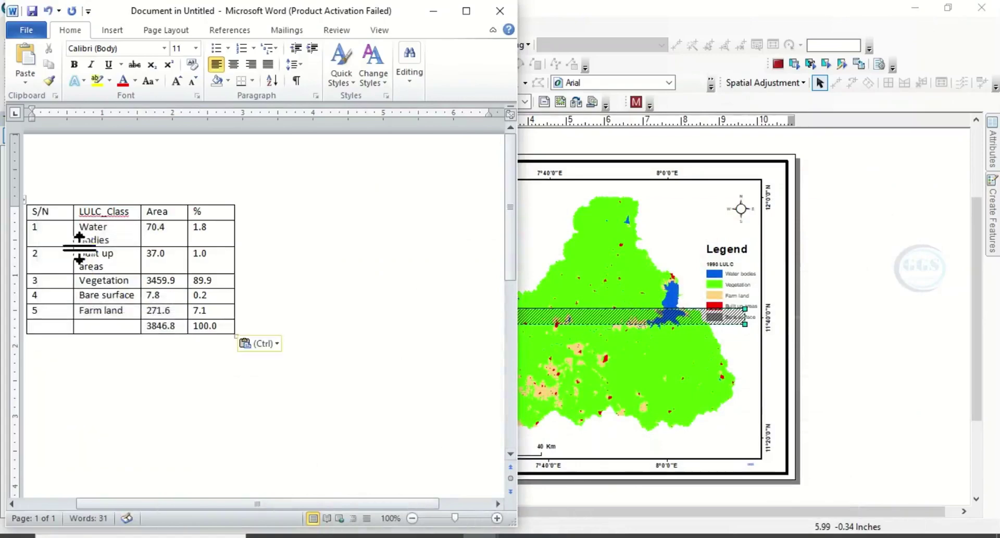
{"action": "left_click", "coordinate": [66, 503]}
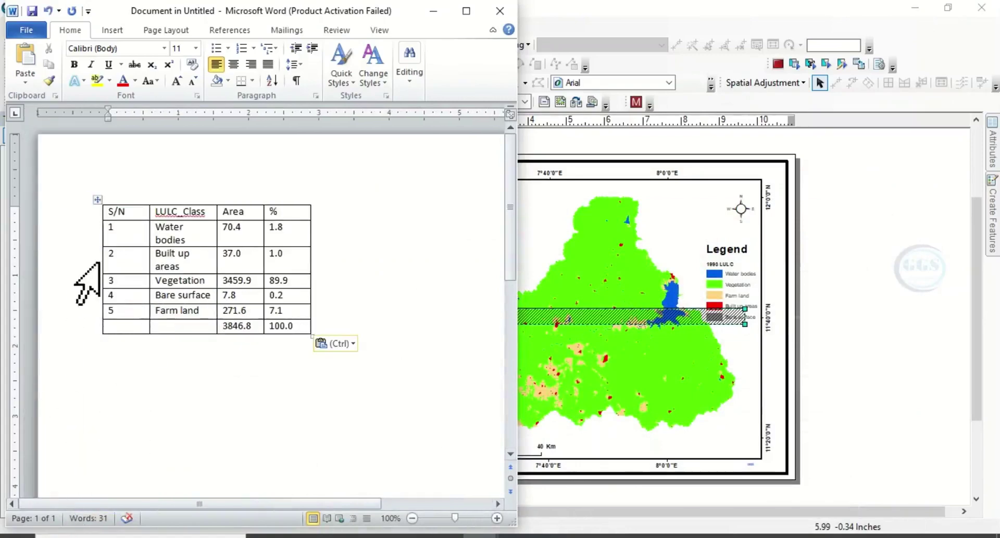
Make the whole table bold, 14-point Times New Roman.
{"action": "left_click", "coordinate": [97, 199]}
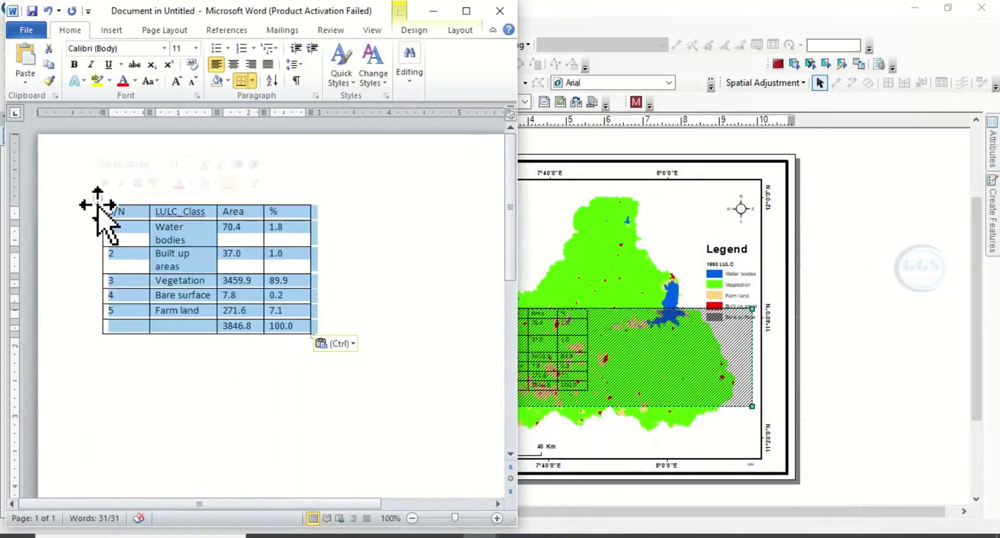
{"action": "left_click", "coordinate": [163, 165]}
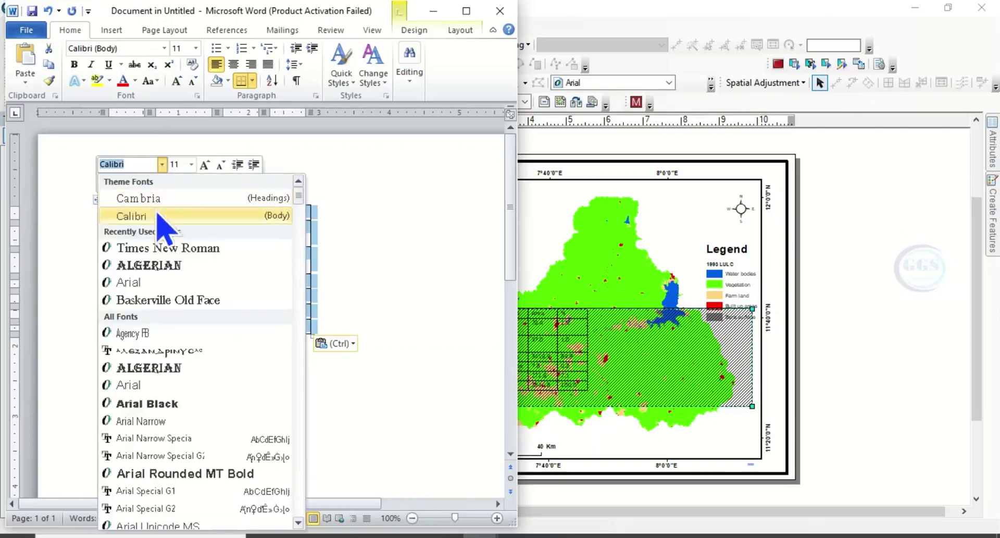
{"action": "left_click", "coordinate": [166, 249]}
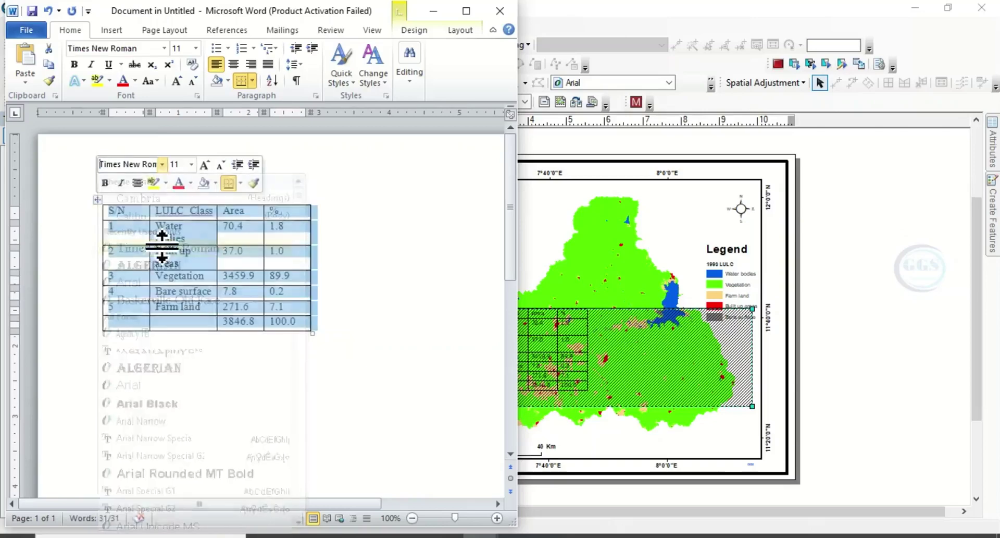
{"action": "left_click", "coordinate": [192, 164]}
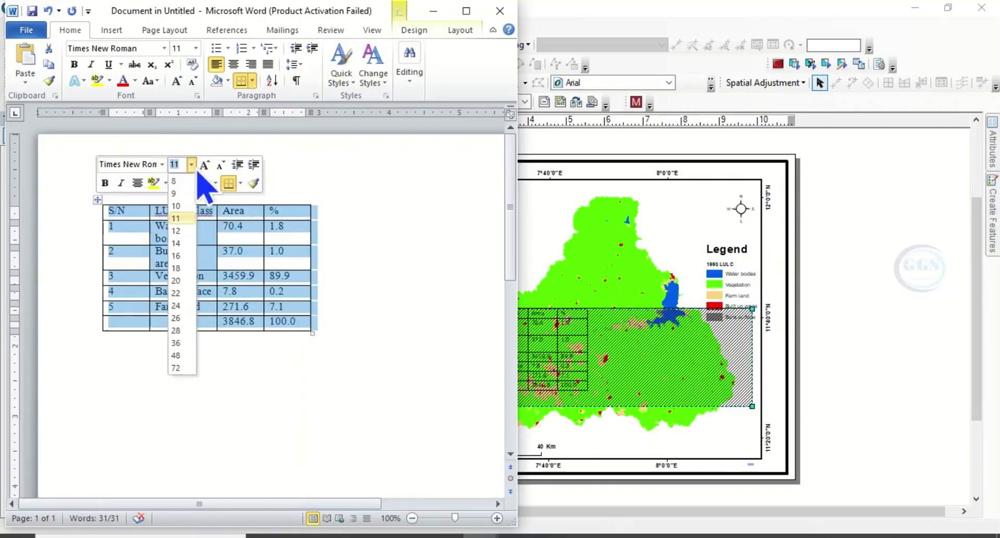
{"action": "left_click", "coordinate": [180, 245]}
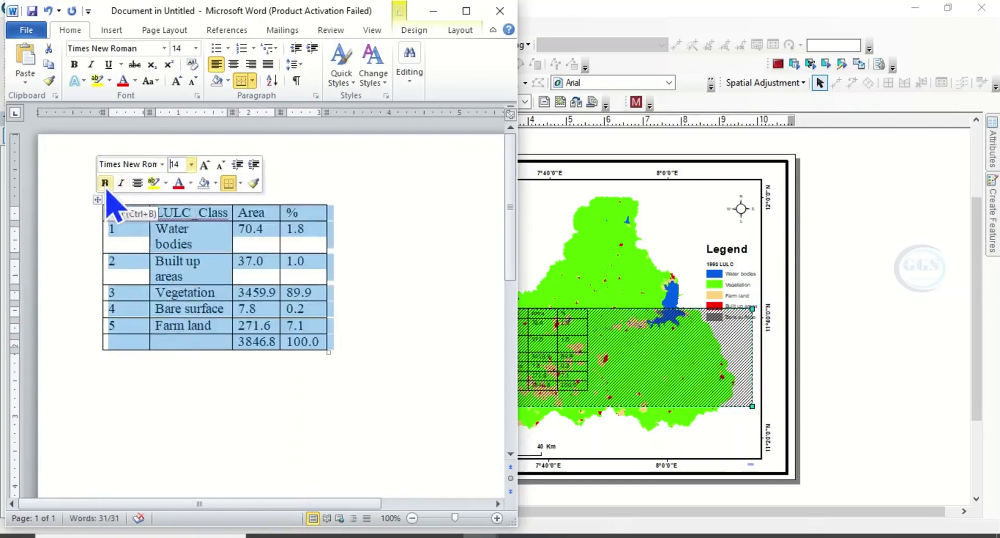
{"action": "left_click", "coordinate": [106, 184]}
{"action": "left_click", "coordinate": [257, 229]}
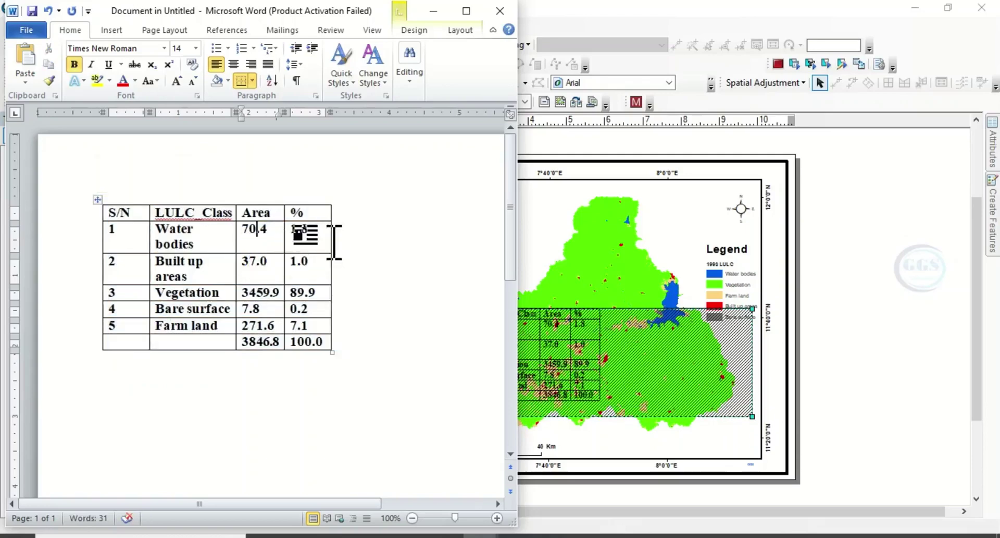
Resize the %, Area and LULC_Class columns so each class name fits on one line.
{"action": "left_click_drag", "start_coordinate": [332, 237], "coordinate": [363, 244]}
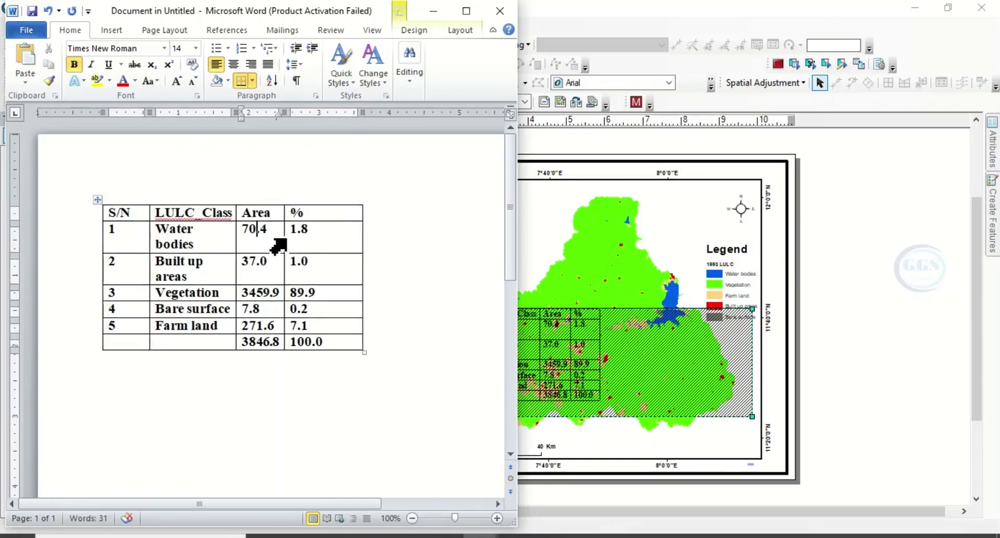
{"action": "left_click_drag", "start_coordinate": [284, 238], "coordinate": [314, 241]}
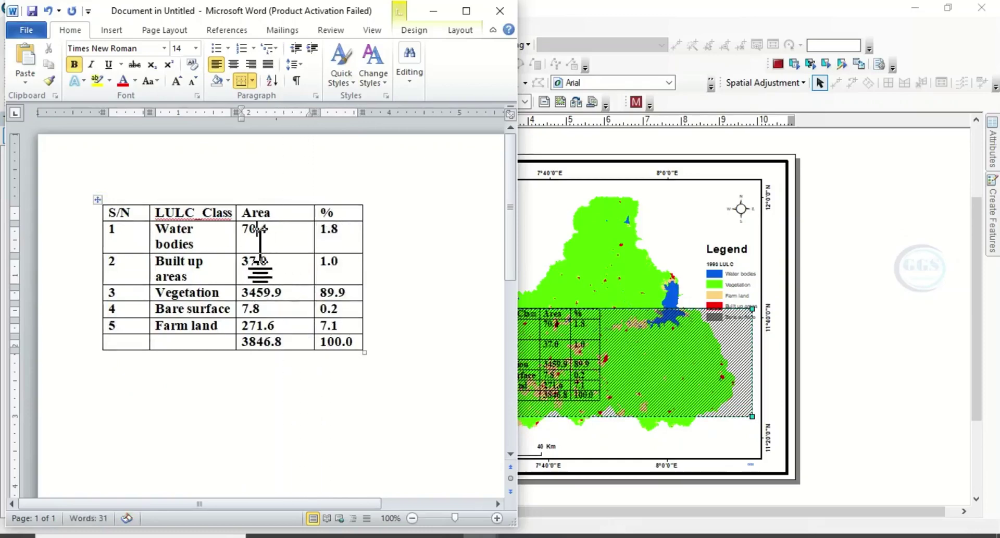
{"action": "left_click_drag", "start_coordinate": [234, 240], "coordinate": [261, 247]}
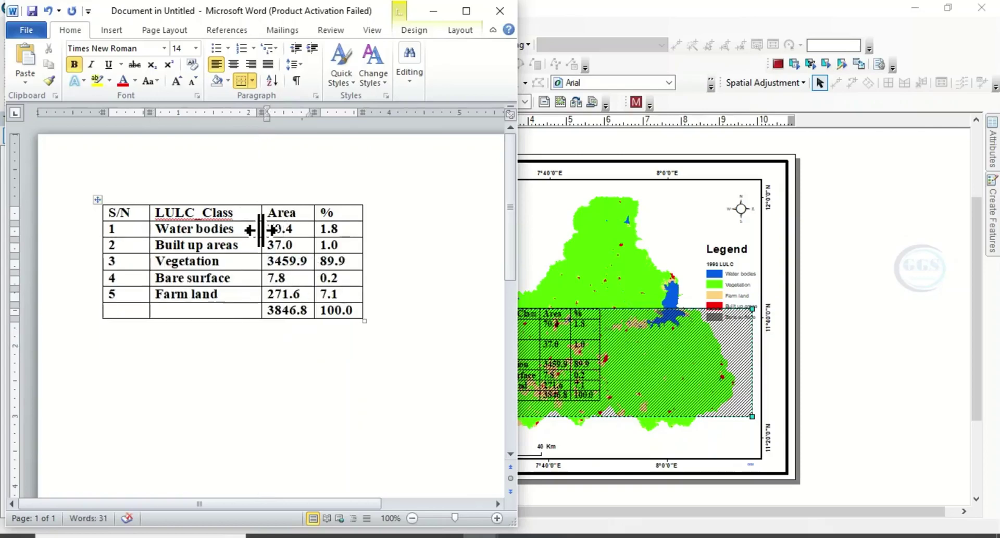
{"action": "left_click_drag", "start_coordinate": [257, 231], "coordinate": [354, 228]}
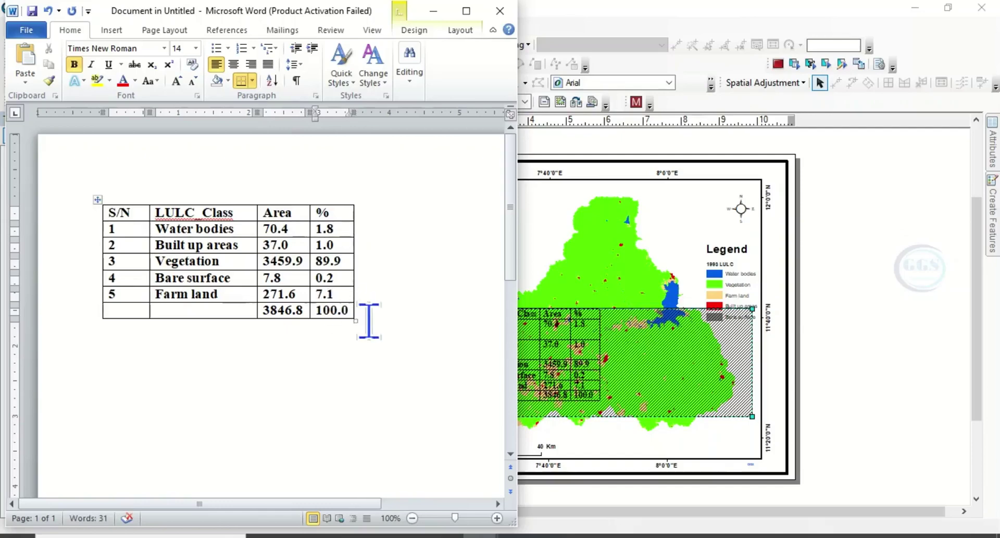
Remove the underscore so the header reads 'LULC Class'.
{"action": "left_click", "coordinate": [348, 356]}
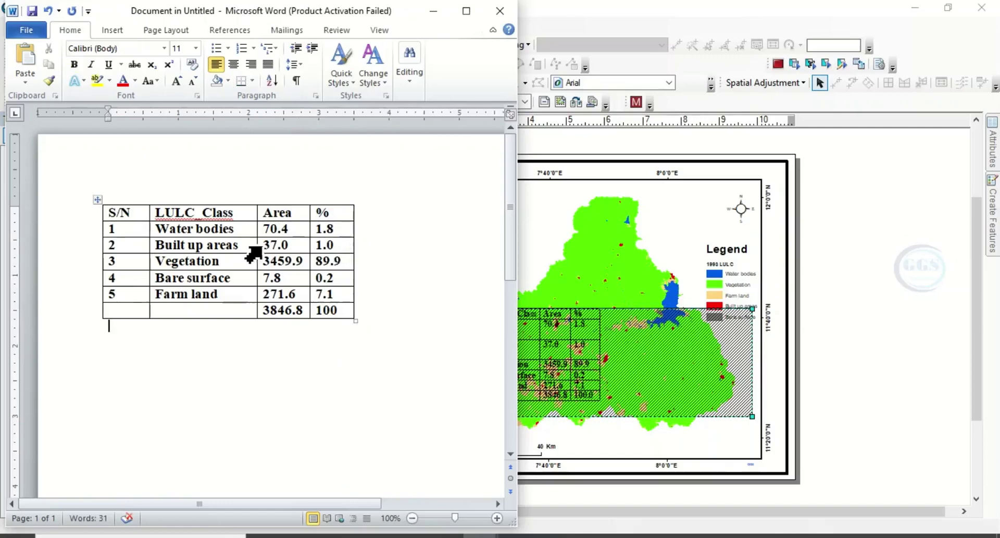
{"action": "left_click", "coordinate": [202, 212]}
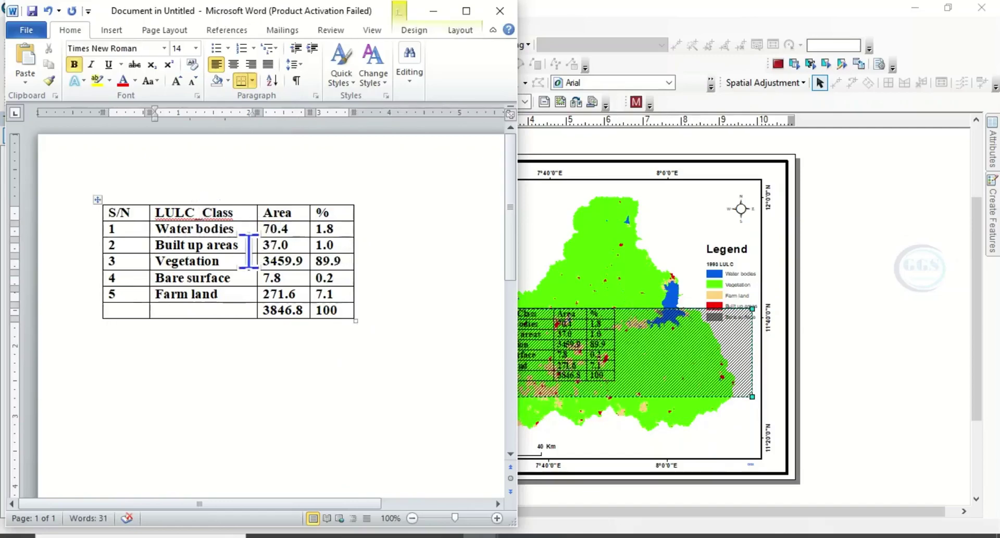
{"action": "key", "text": "BackSpace"}
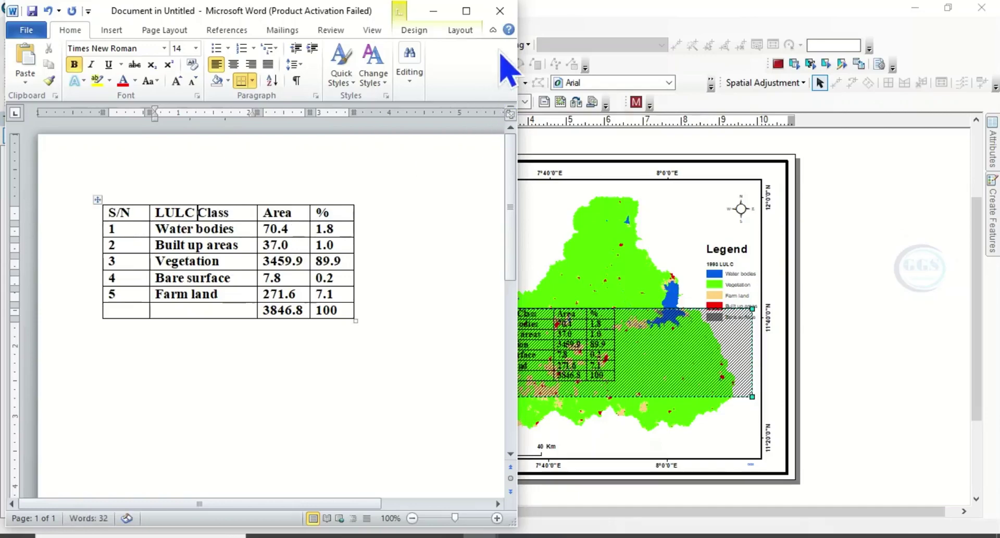
Close Word, then move the class-area table to the map frame's top-left corner and shrink it.
{"action": "left_click", "coordinate": [500, 12]}
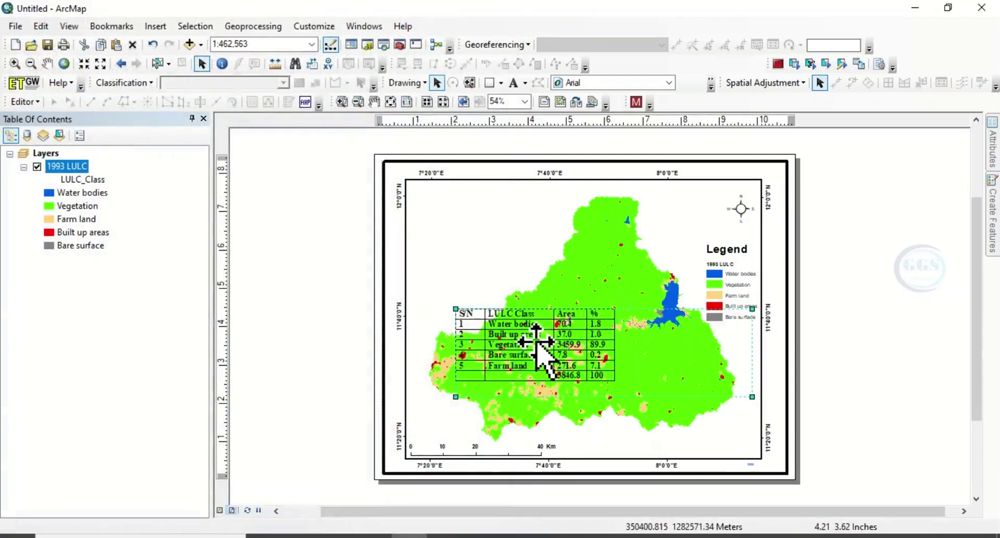
{"action": "left_click_drag", "start_coordinate": [537, 343], "coordinate": [491, 219]}
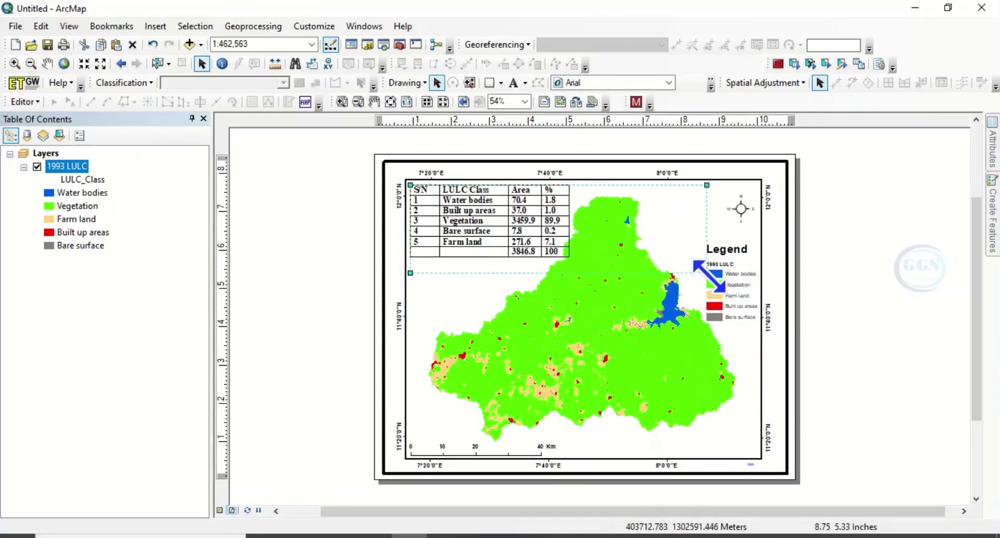
{"action": "left_click_drag", "start_coordinate": [706, 272], "coordinate": [676, 264]}
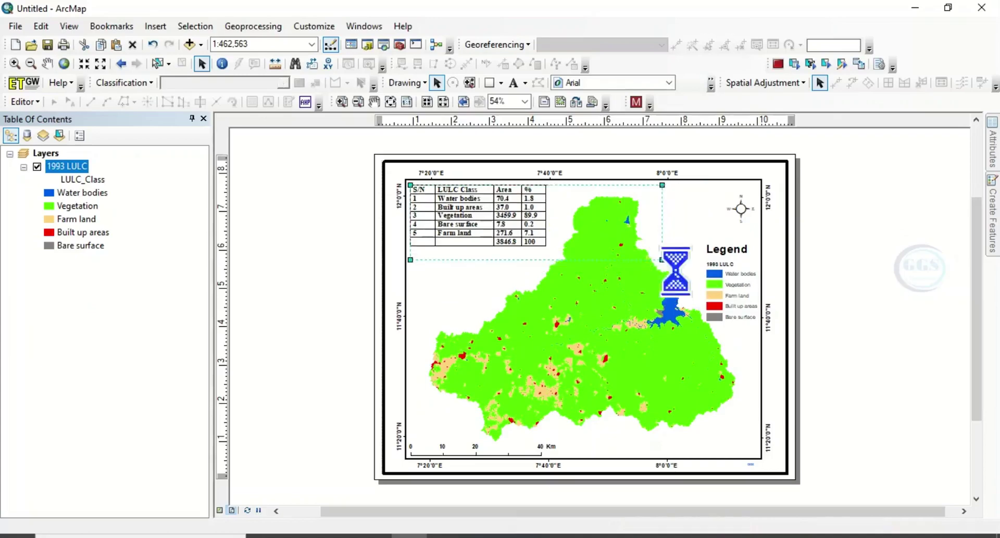
{"action": "left_click", "coordinate": [873, 302]}
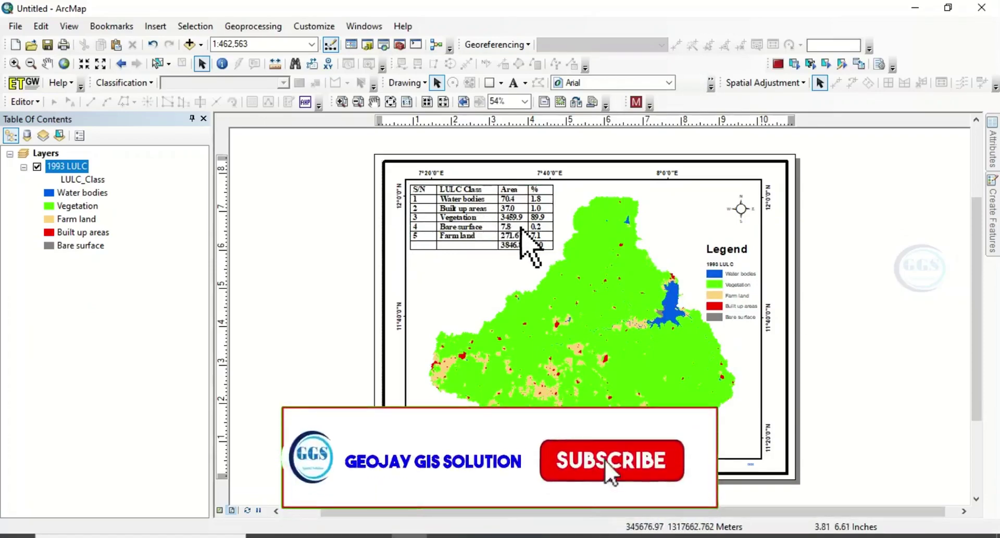
Export the layout through File > Export Map as a 400 dpi PNG named 'Map'.
{"action": "left_click", "coordinate": [17, 29]}
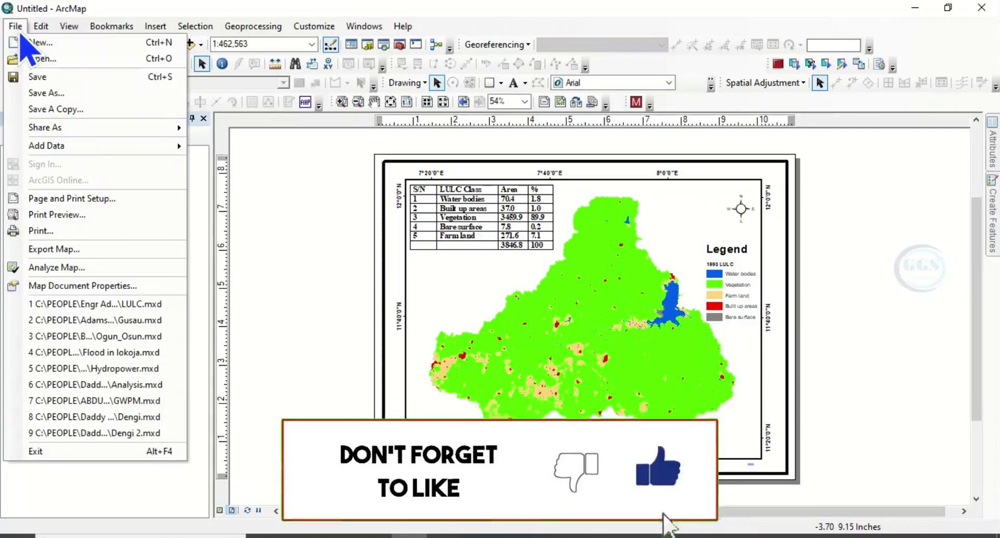
{"action": "left_click", "coordinate": [59, 255]}
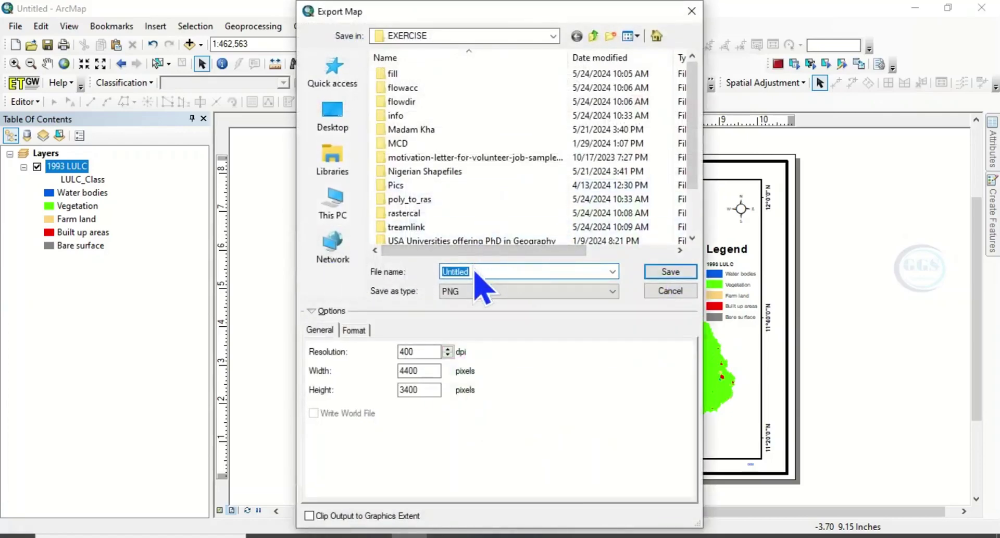
{"action": "type", "text": "Map"}
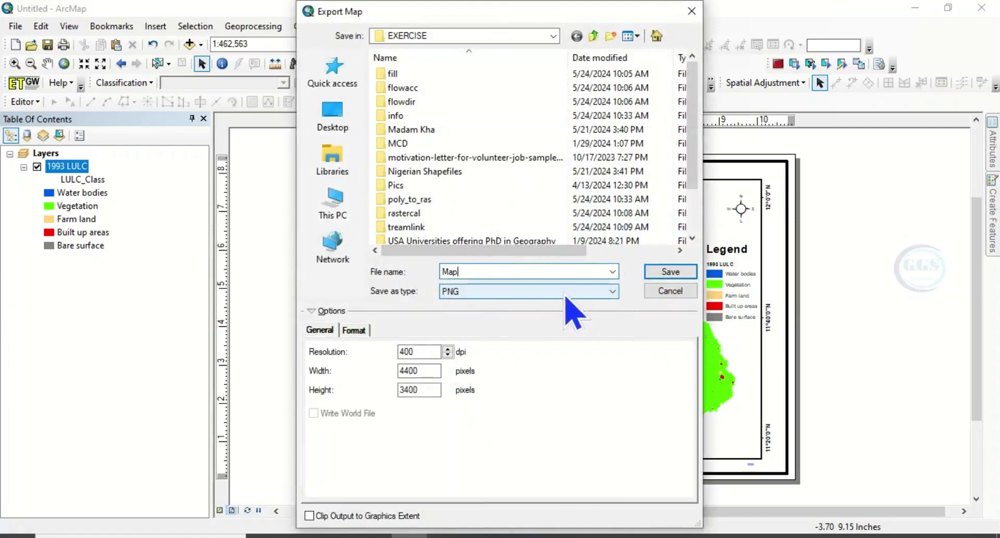
{"action": "left_click", "coordinate": [671, 272]}
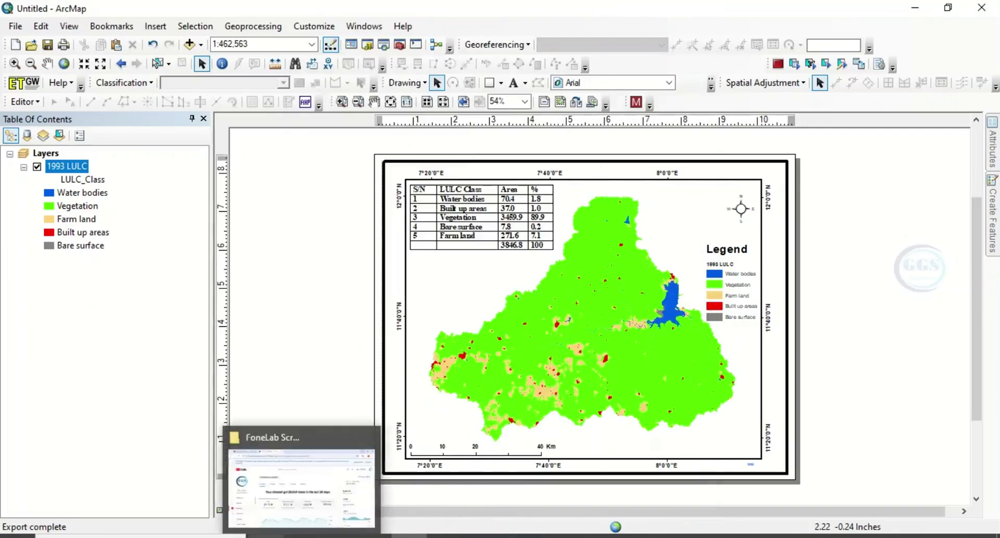
Browse to the EXERCISE folder in File Explorer and open Map.png.
{"action": "left_click", "coordinate": [266, 536]}
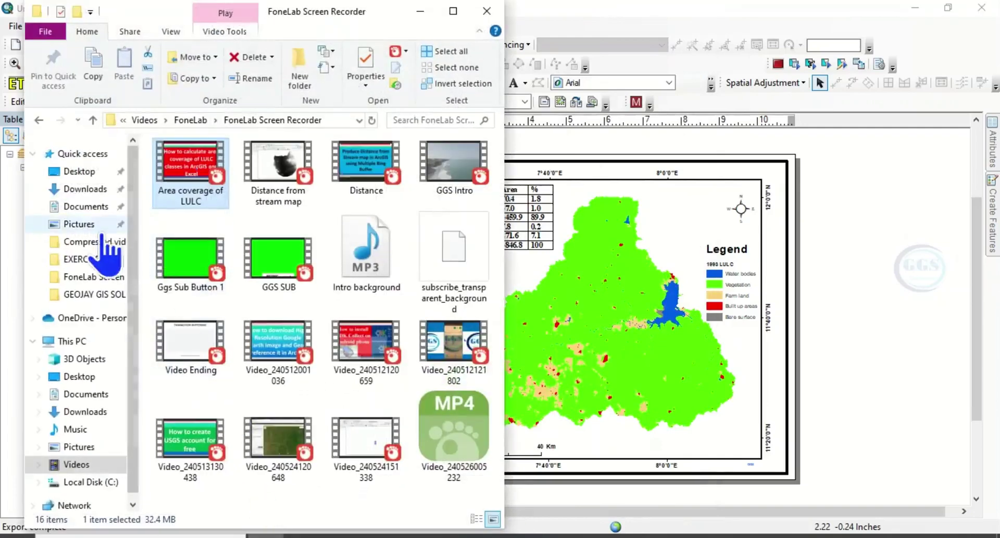
{"action": "left_click", "coordinate": [97, 263]}
{"action": "scroll", "coordinate": [286, 313], "scroll_direction": "down", "scroll_amount": 15}
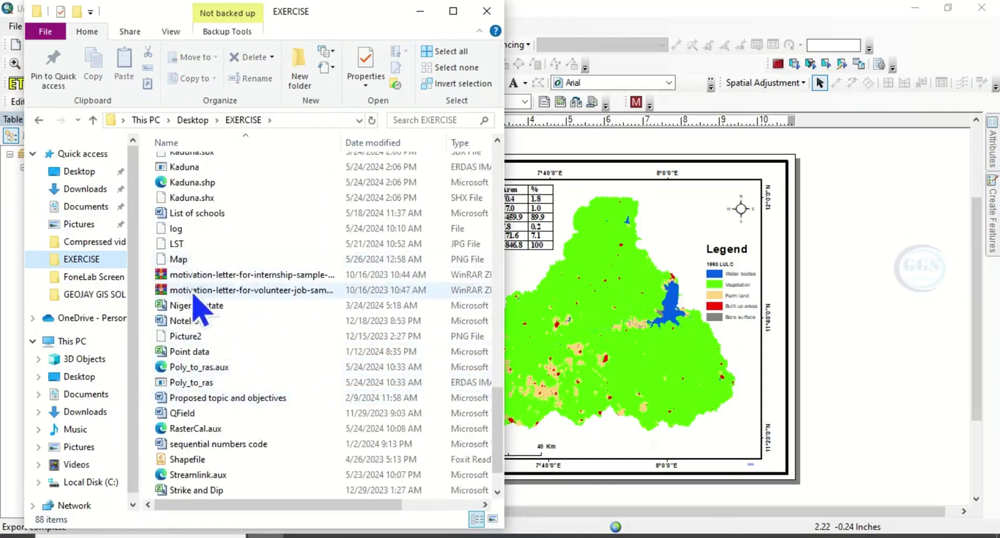
{"action": "left_click", "coordinate": [191, 264]}
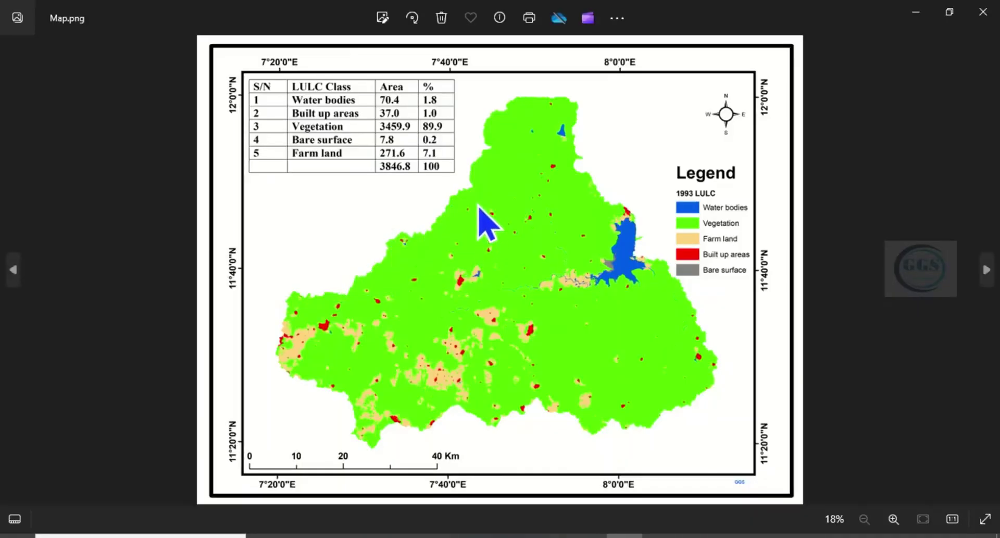
Zoom in and out on Map.png to check the table, then bring up the PowerPoint slide.
{"action": "scroll", "coordinate": [338, 104], "scroll_direction": "up", "scroll_amount": 2}
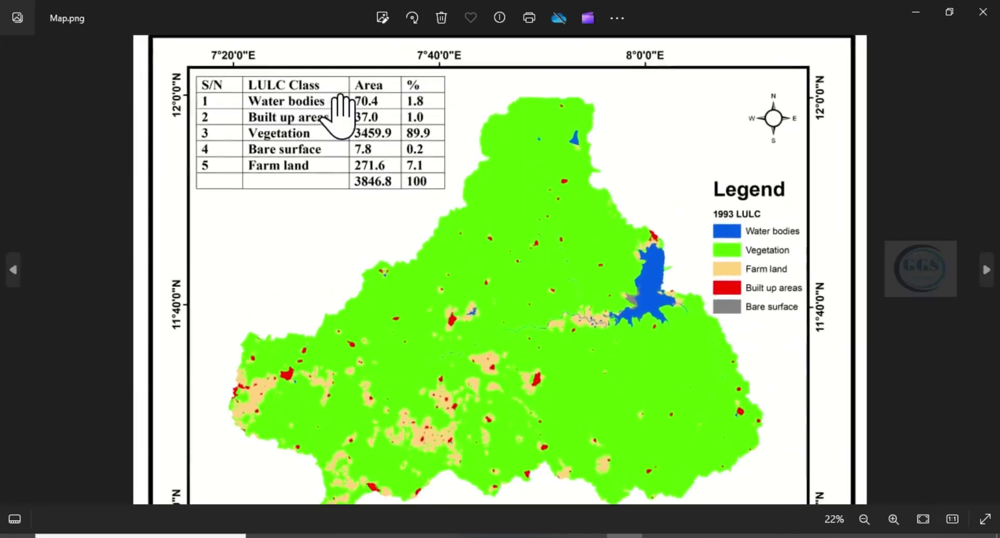
{"action": "scroll", "coordinate": [333, 102], "scroll_direction": "down", "scroll_amount": 2}
{"action": "scroll", "coordinate": [224, 78], "scroll_direction": "up", "scroll_amount": 4}
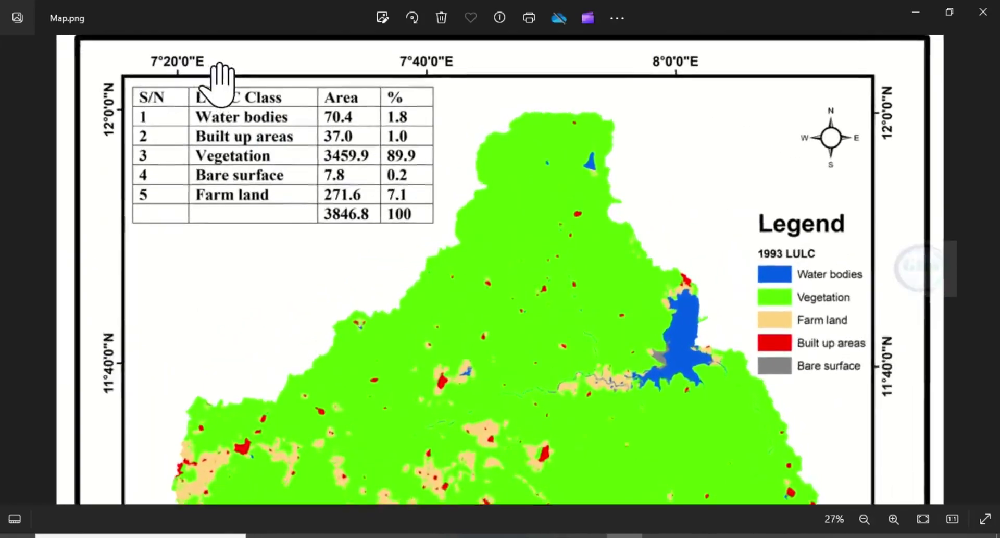
{"action": "scroll", "coordinate": [257, 163], "scroll_direction": "up", "scroll_amount": 3}
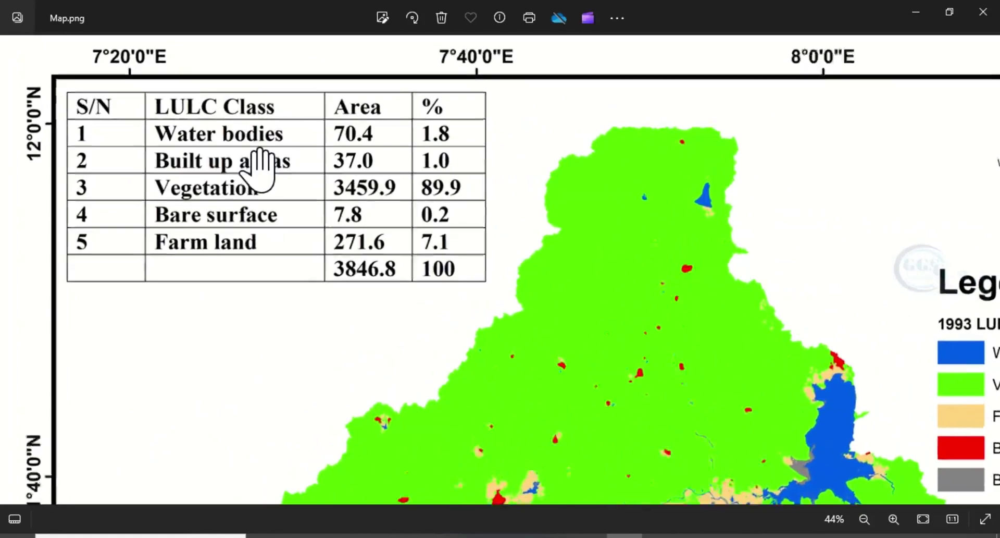
{"action": "scroll", "coordinate": [258, 163], "scroll_direction": "down", "scroll_amount": 4}
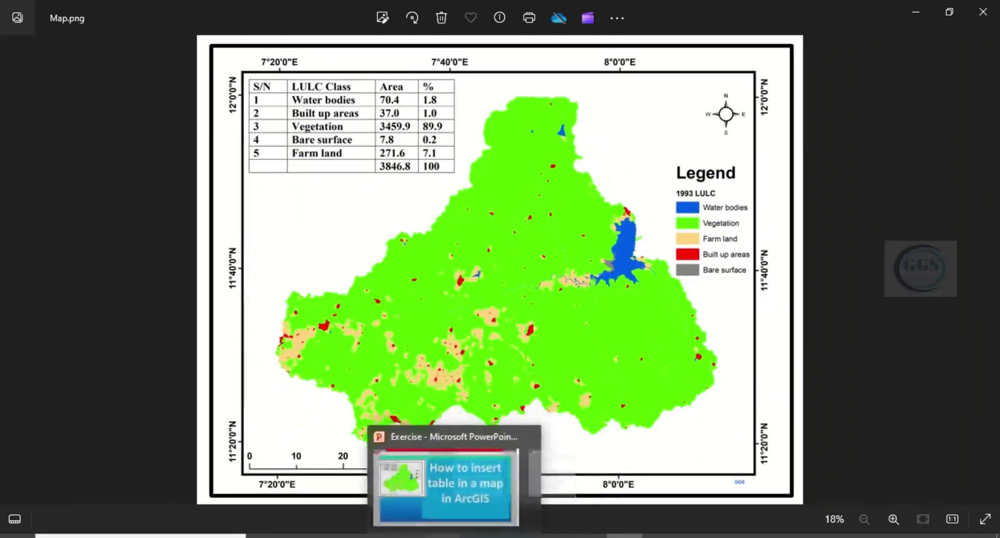
{"action": "left_click", "coordinate": [469, 468]}
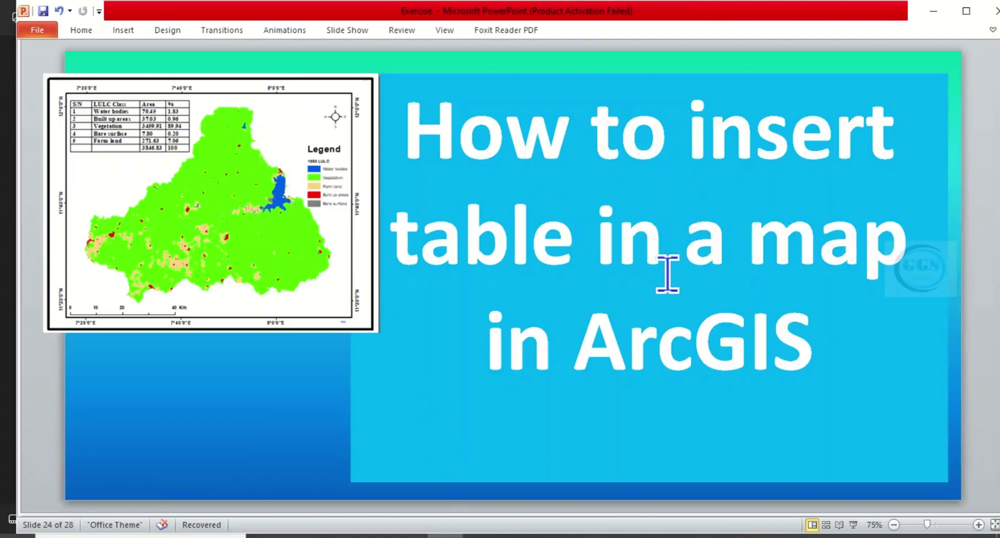